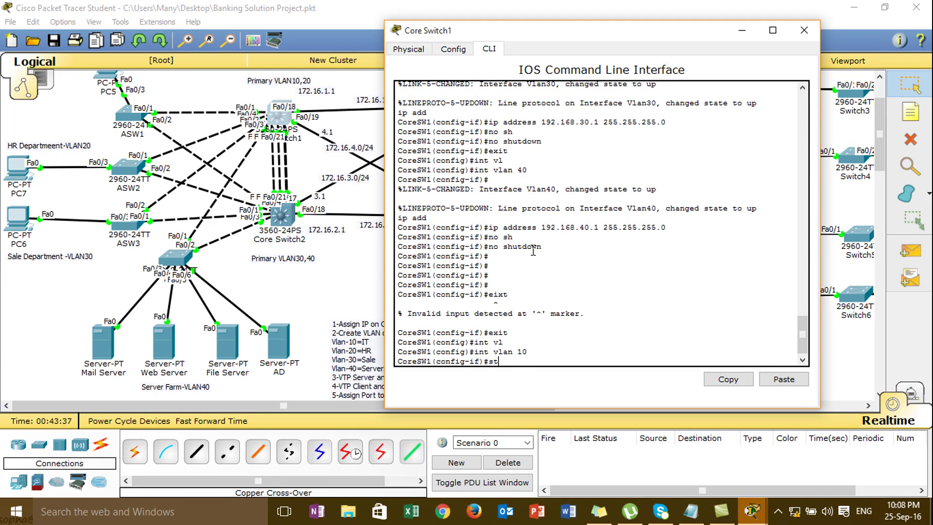
- Consult the virtual IP plan in the topology notes and assign HSRP group 1 virtual IP 192.168.10.254 to VLAN 10 on Core Switch1
text(1 ip)
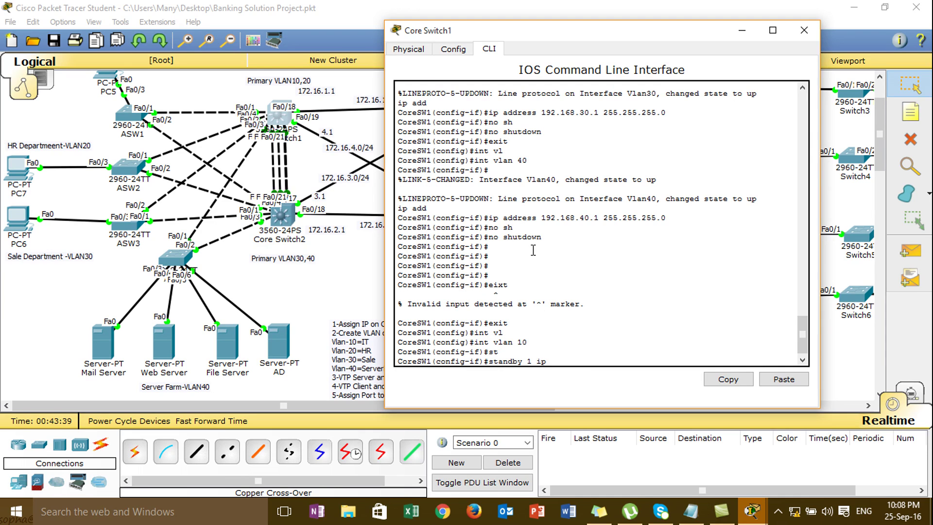
click(779, 510)
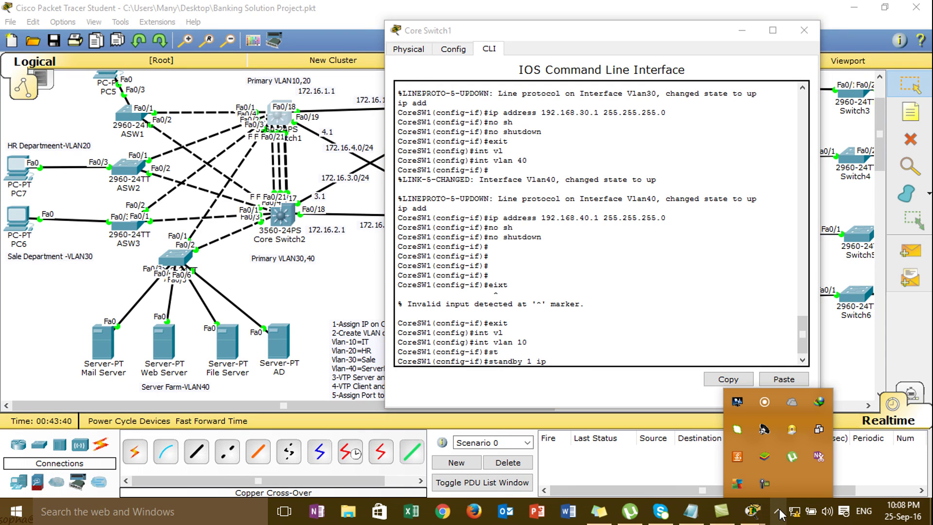
click(765, 484)
click(860, 452)
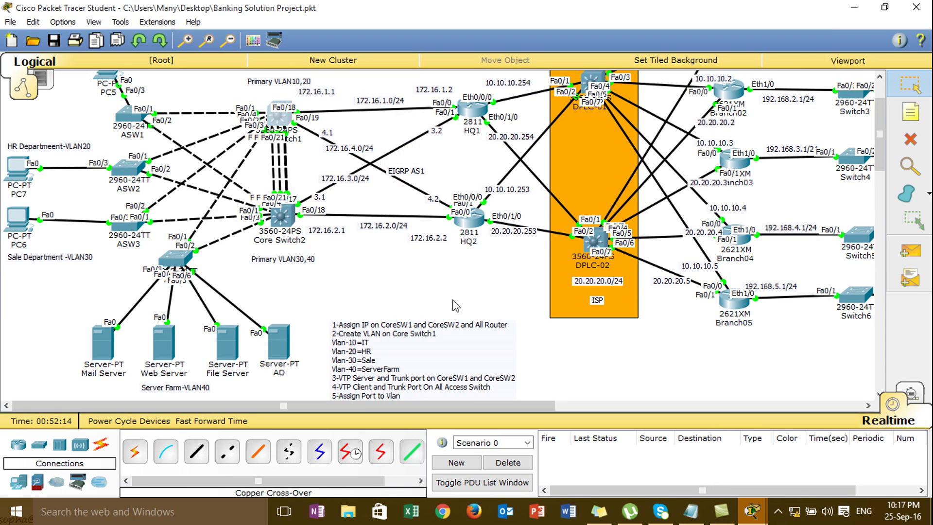
drag(880, 148, 880, 177)
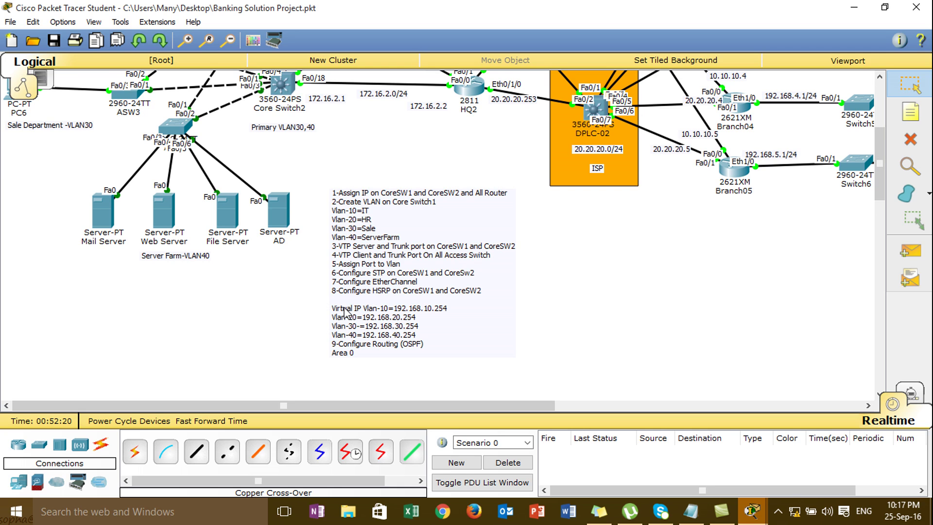
drag(879, 184, 869, 144)
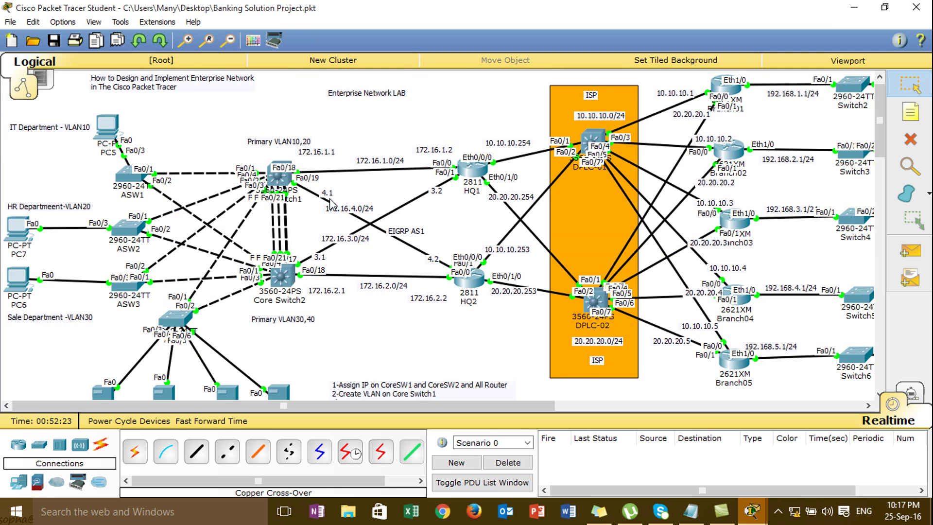
click(278, 180)
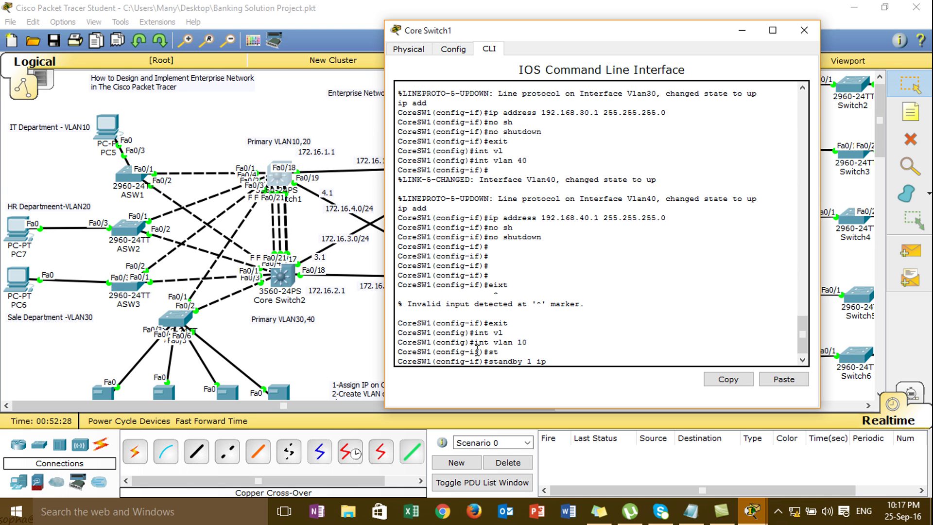
click(882, 128)
drag(881, 128, 891, 175)
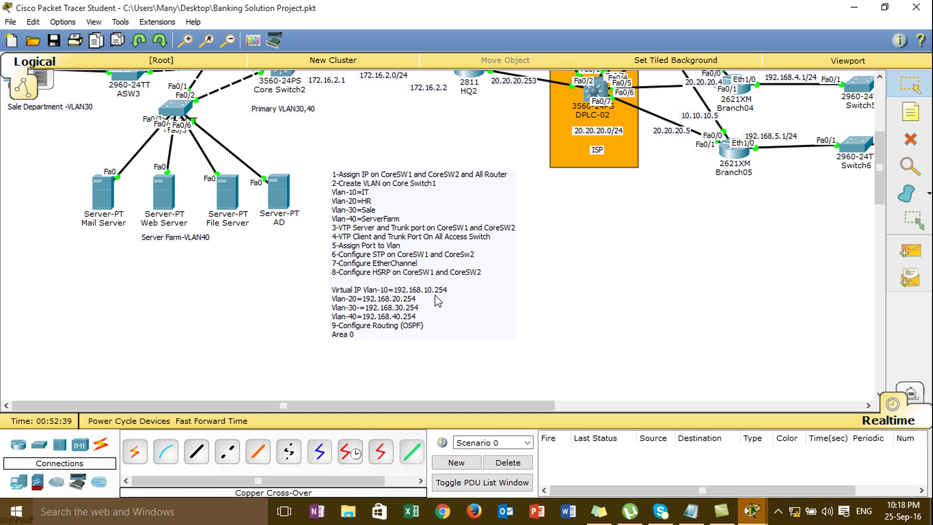
drag(882, 191, 870, 161)
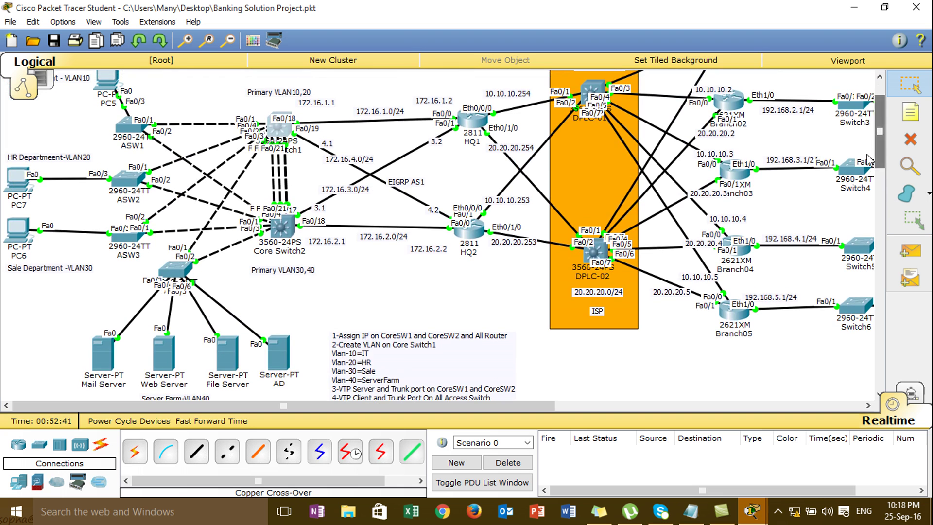
click(277, 131)
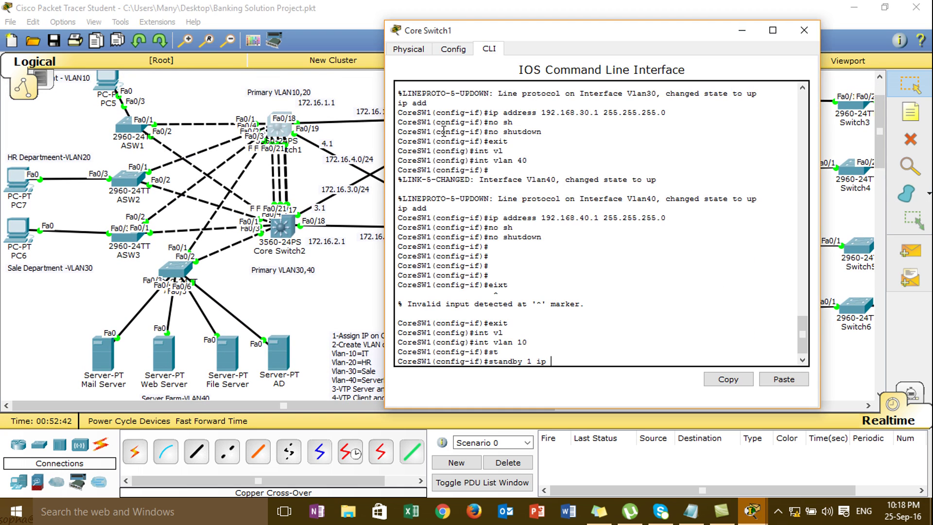
text(192.168.10.254)
key(Return)
- Set the HSRP group 1 priority to 150 on the VLAN 10 interface
text(st)
key(Tab)
text(1)
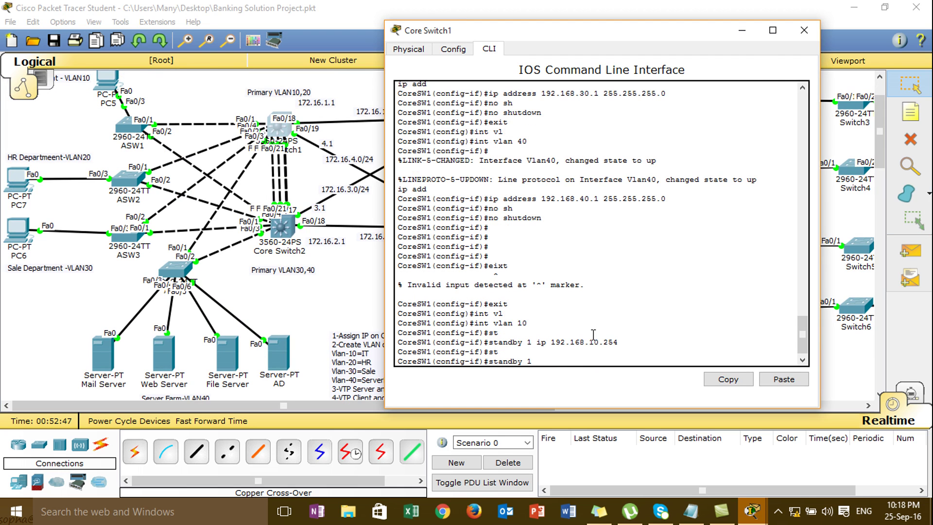
text( pri)
key(Tab)
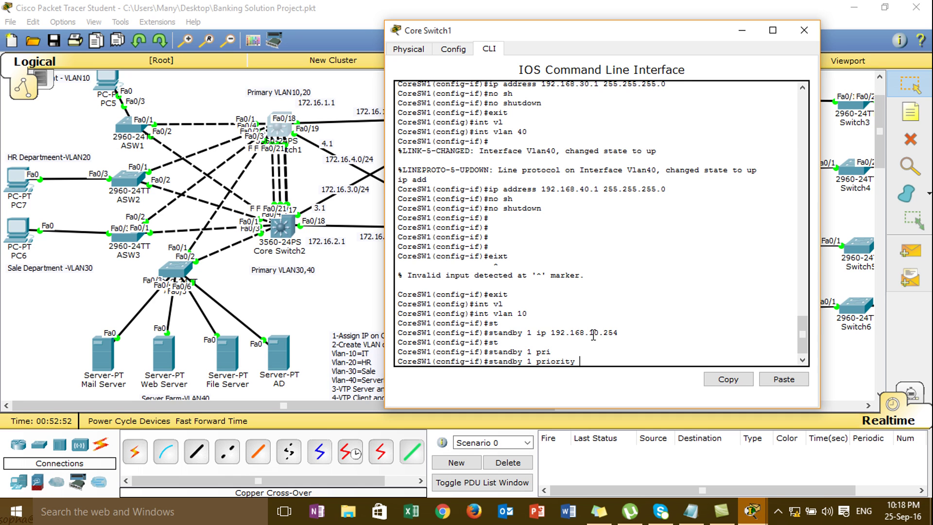
text(150)
key(Return)
- Enable preemption for HSRP group 1 on VLAN 10 and leave the interface configuration
text(st)
key(Tab)
text(1 p)
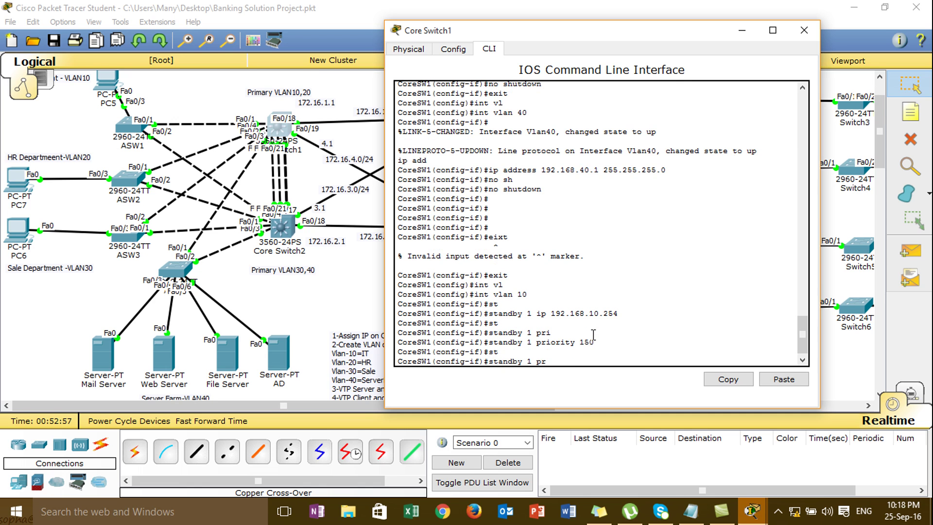
text(reempt)
key(Tab)
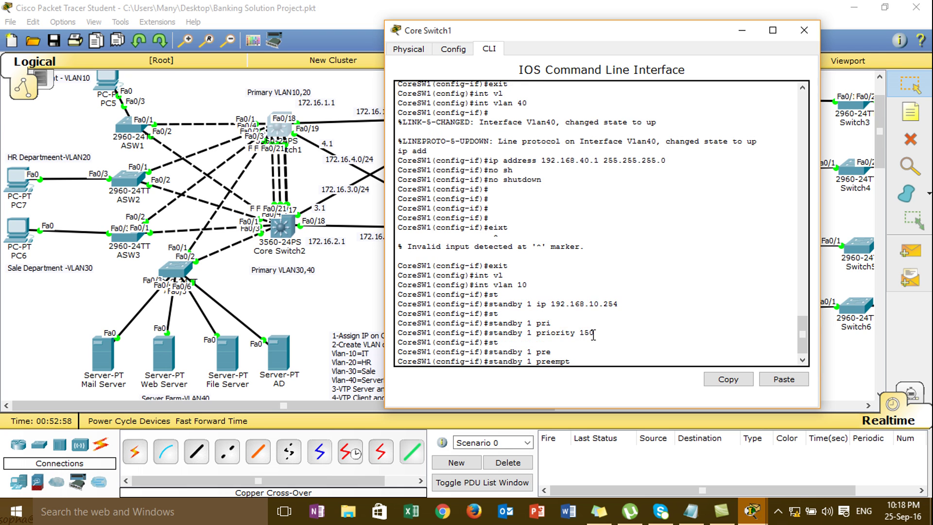
key(Return)
key(Return)
key(Return)
text(exit)
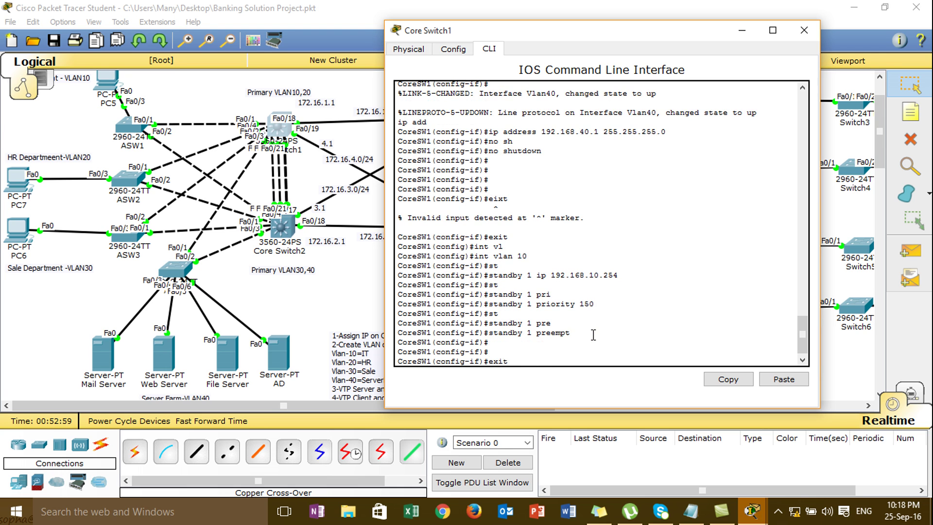
key(Return)
- Enter the VLAN 20 interface configuration and assign HSRP group 1 the virtual IP 192.168.20.254
text(itn)
key(BackSpace)
text(t vl)
key(Return)
text(int vlan)
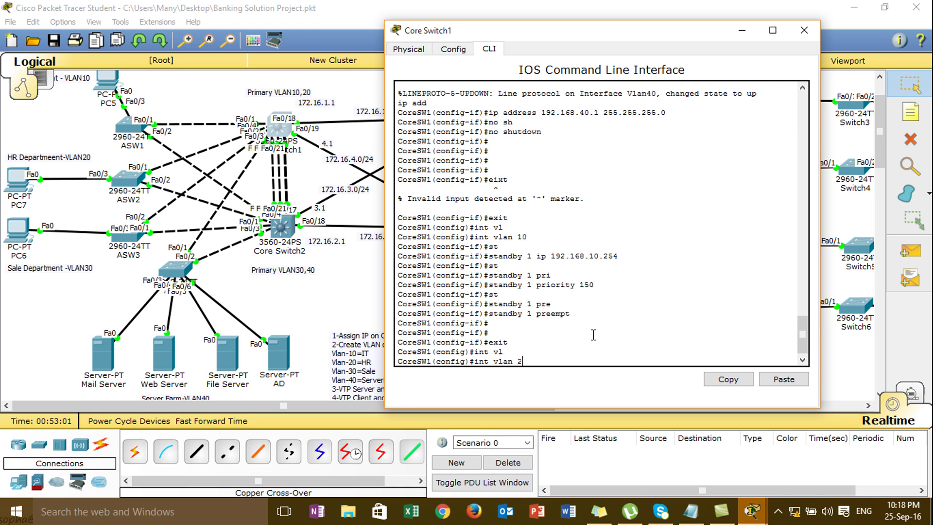
key(Return)
text(st)
key(Tab)
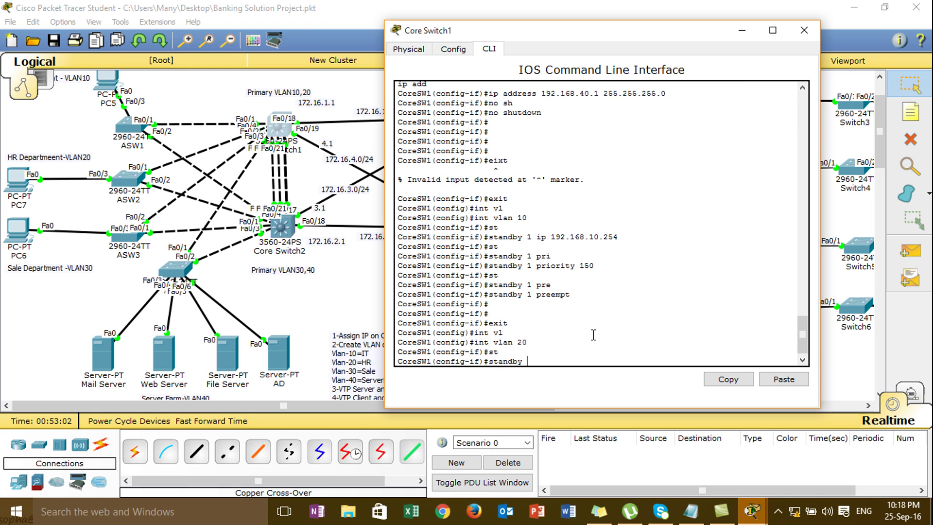
text(1 ip 192.168.20.254)
key(Return)
- Set the HSRP group 1 priority to 150 on the VLAN 20 interface
text(st)
key(Tab)
text(1 )
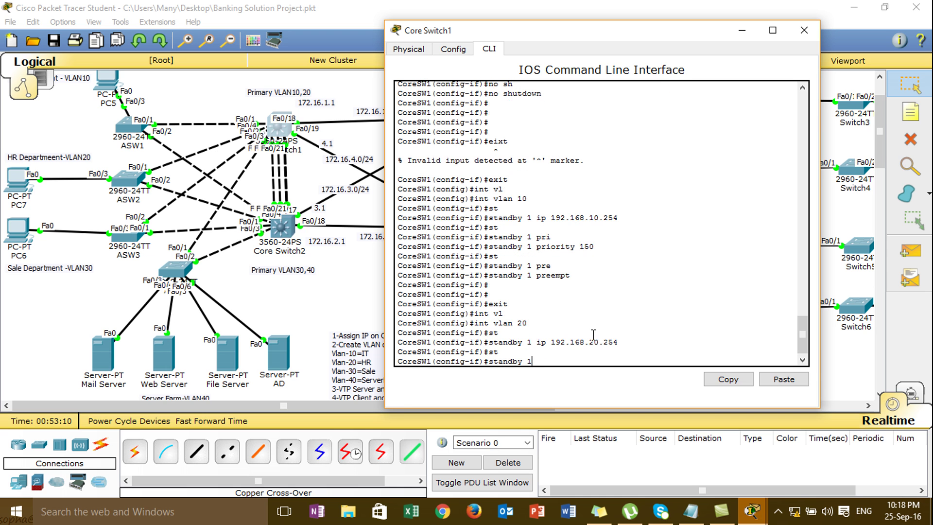
text(pri)
key(Tab)
text(1)
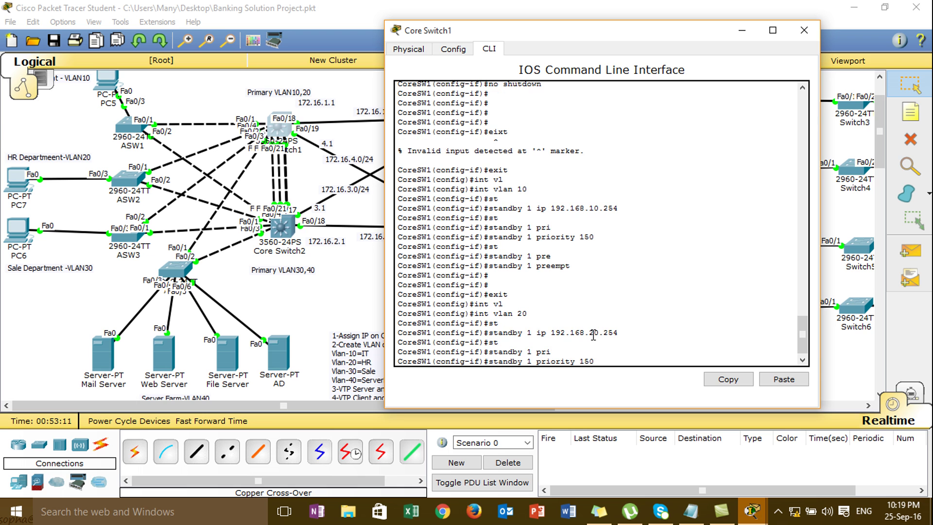
key(Return)
- Enable preemption for HSRP group 1 on VLAN 20 and leave the interface configuration
text(st)
key(Tab)
text(1 pre)
key(Tab)
key(Return)
text(exit)
key(Return)
- Enter the VLAN 30 interface configuration and assign HSRP group 1 the virtual IP 192.168.30.254
text(int)
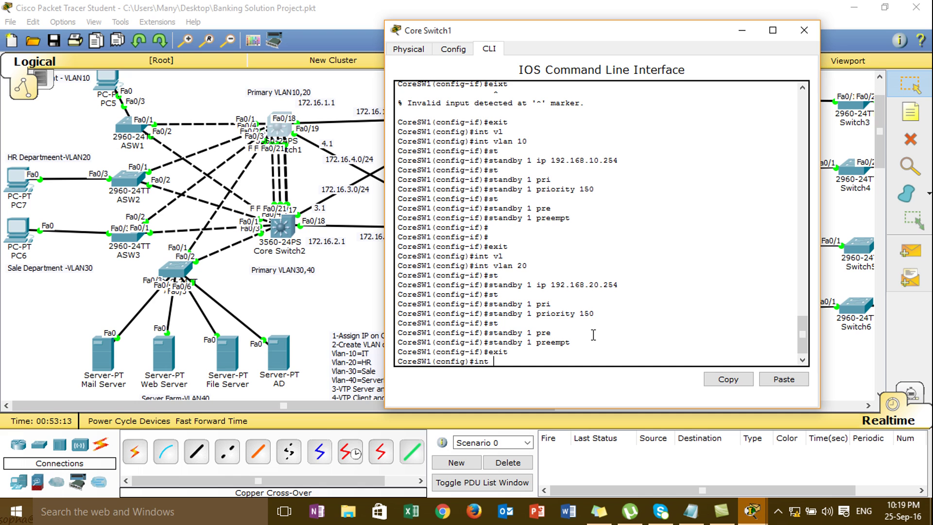
text( vl)
key(Tab)
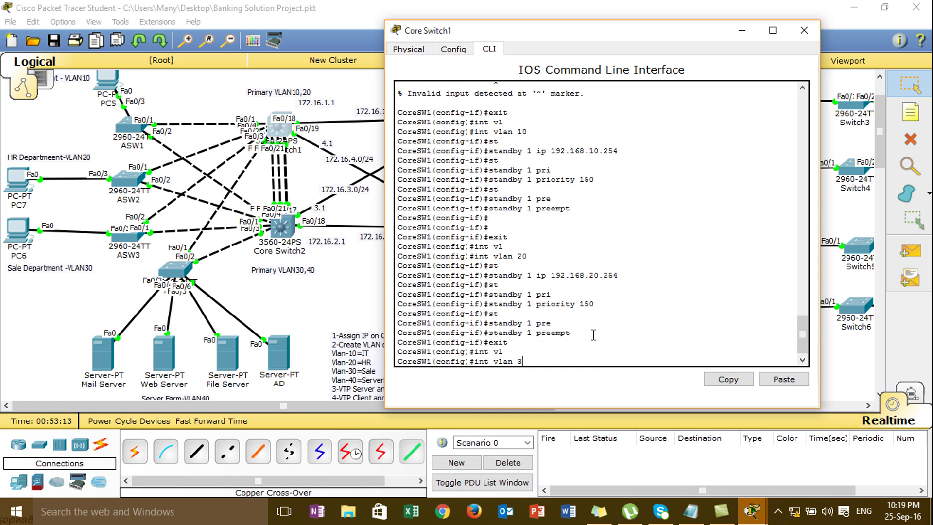
text(30)
key(Return)
text(st)
key(Tab)
text(1 ip 192.168.)
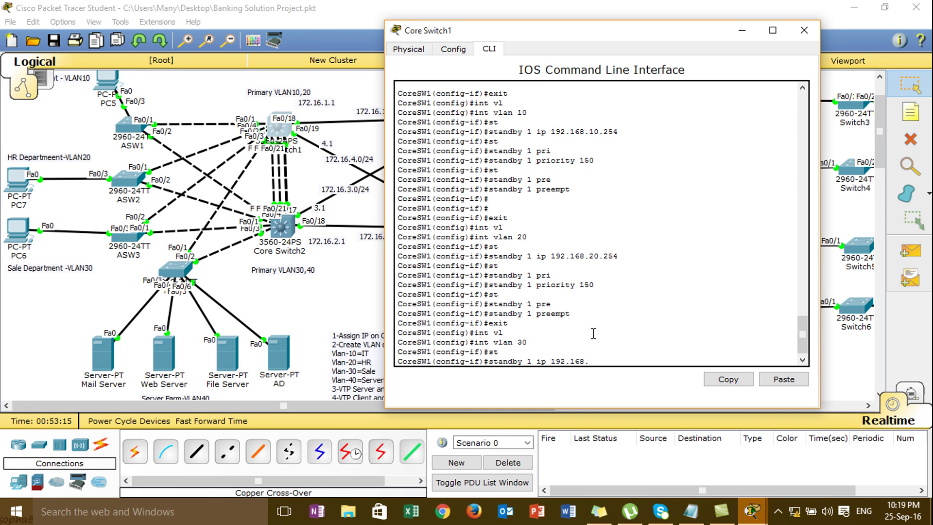
text(30.254)
key(Return)
text(st)
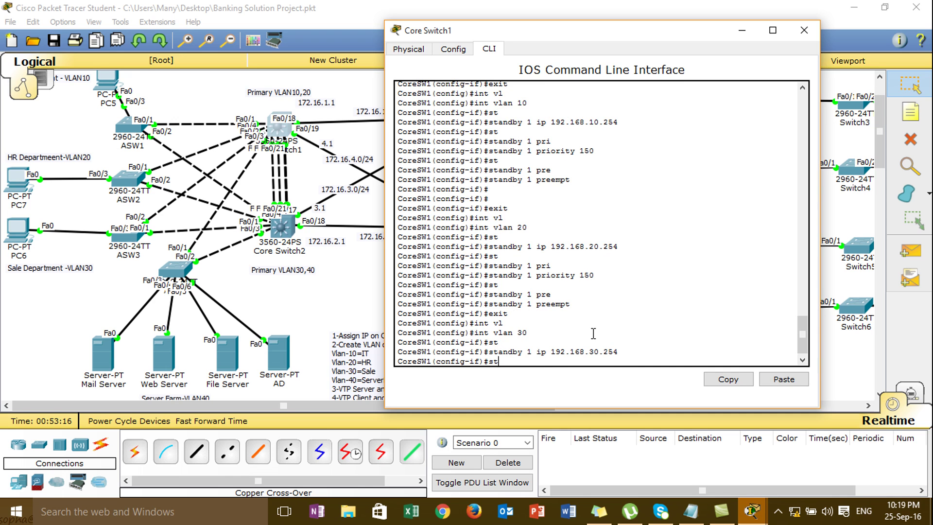
key(Tab)
text(1 pri)
key(Tab)
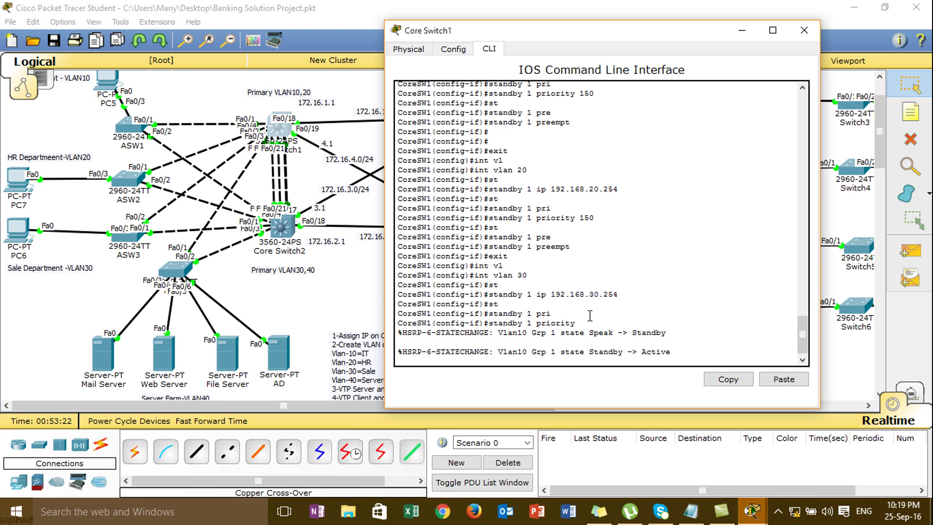
key(Return)
key(Return)
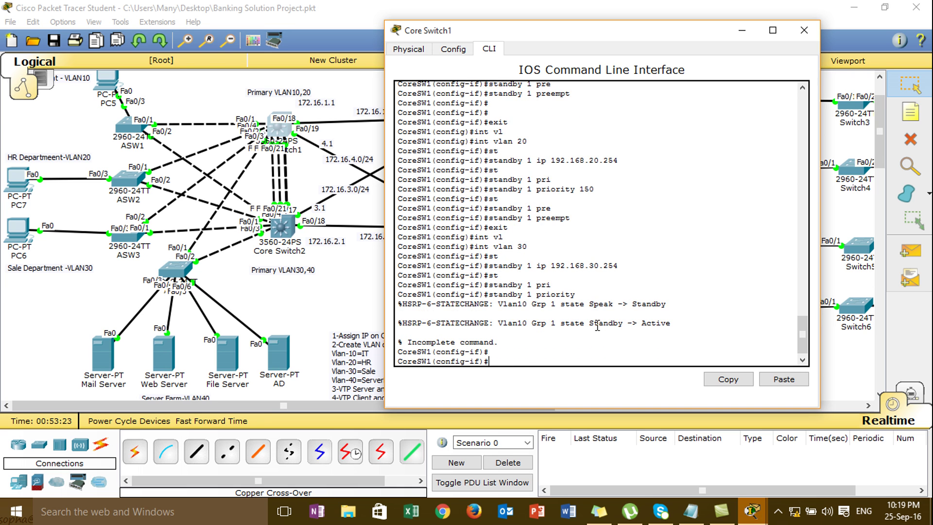
- Set the HSRP group 1 priority to 120 on the VLAN 30 interface
text(st)
key(Tab)
text(1)
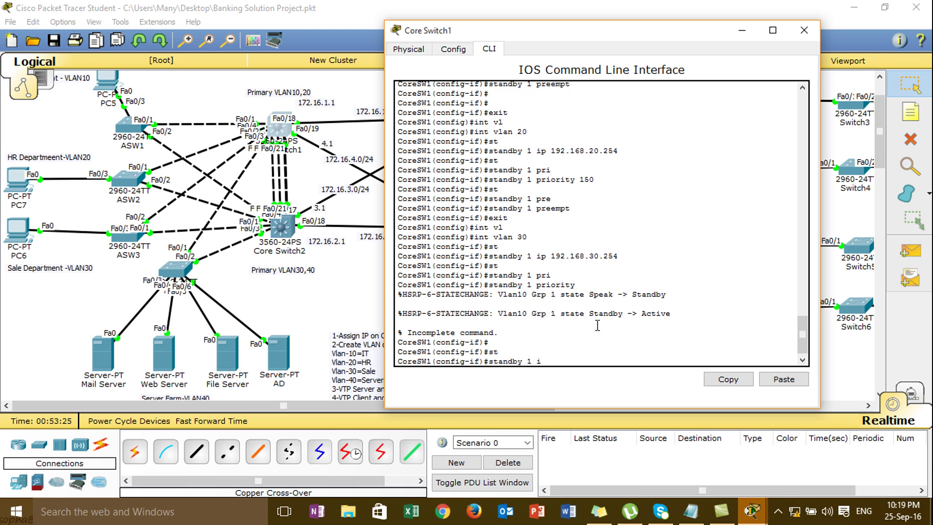
text( pri)
key(Tab)
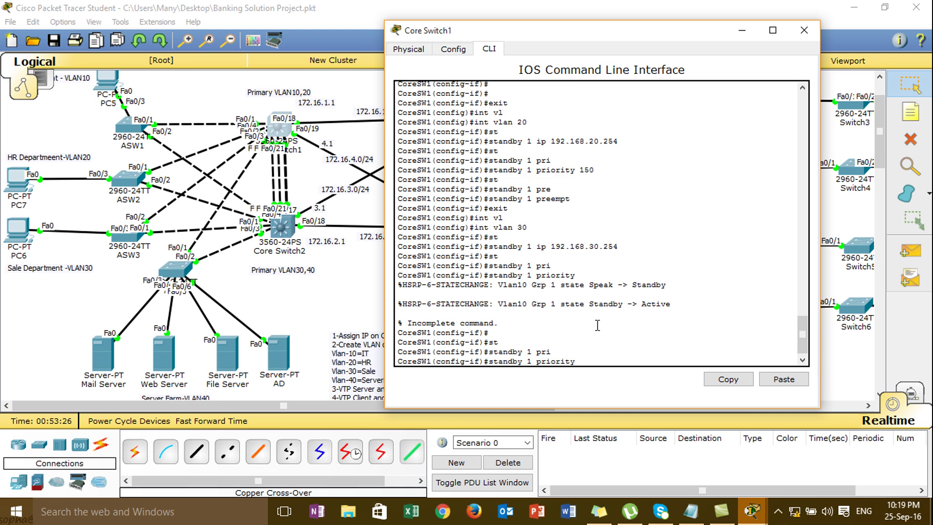
text(120)
key(Return)
- Enable preemption for HSRP group 1 on VLAN 30 and leave the interface configuration
text(st)
key(Tab)
text(1)
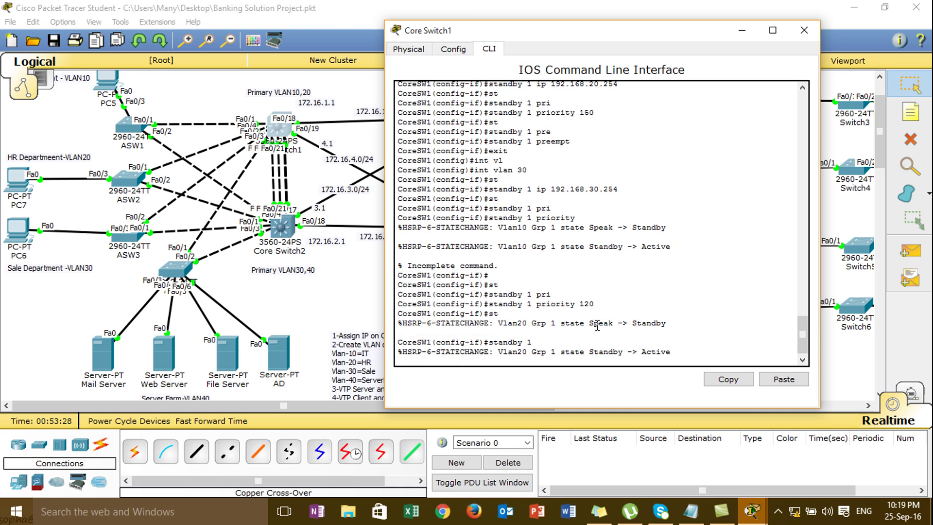
text( pre)
key(Tab)
key(Return)
text(exit)
key(Return)
- Enter the VLAN 40 interface configuration and assign HSRP group 1 the virtual IP 192.168.40.254
text(int vl)
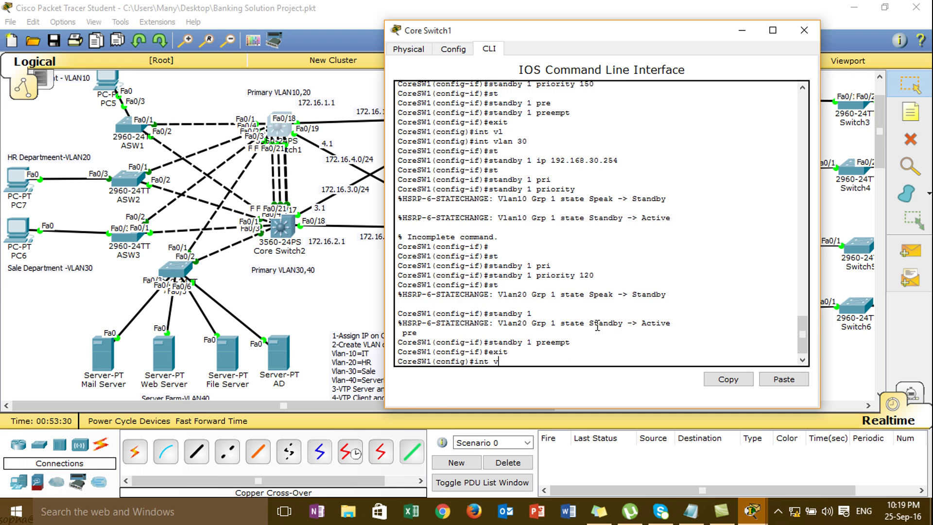
key(Tab)
text(40)
key(Return)
text(st)
key(Tab)
text(1 ip)
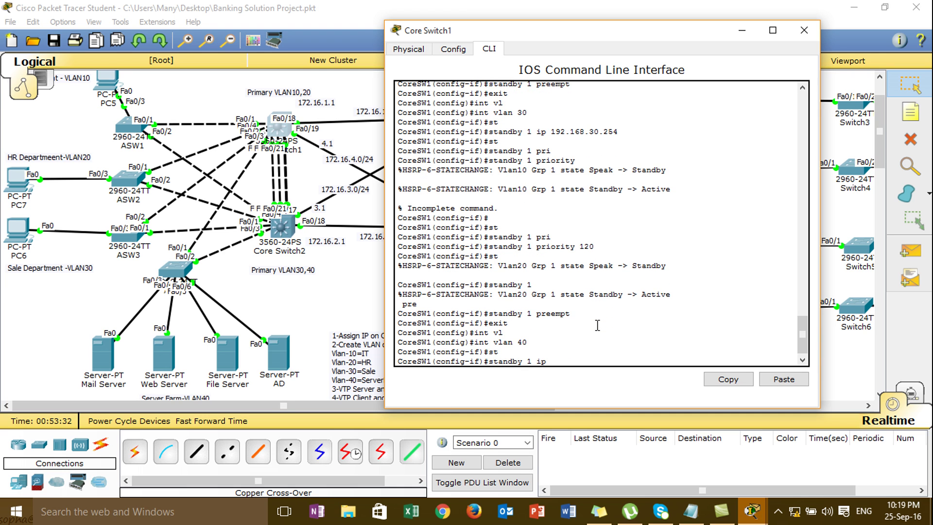
text( 192.168.40.254)
key(Return)
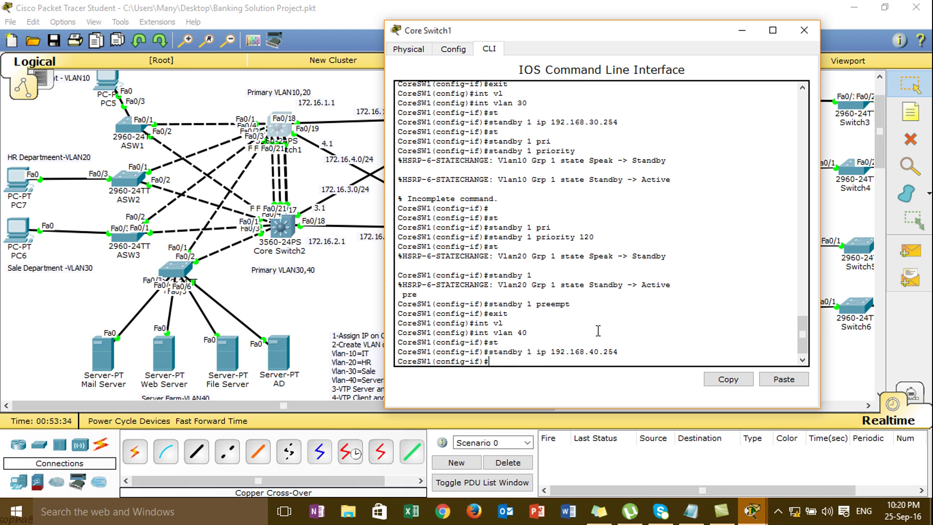
- Set the HSRP group 1 priority to 120 on the VLAN 40 interface
text(st)
key(Tab)
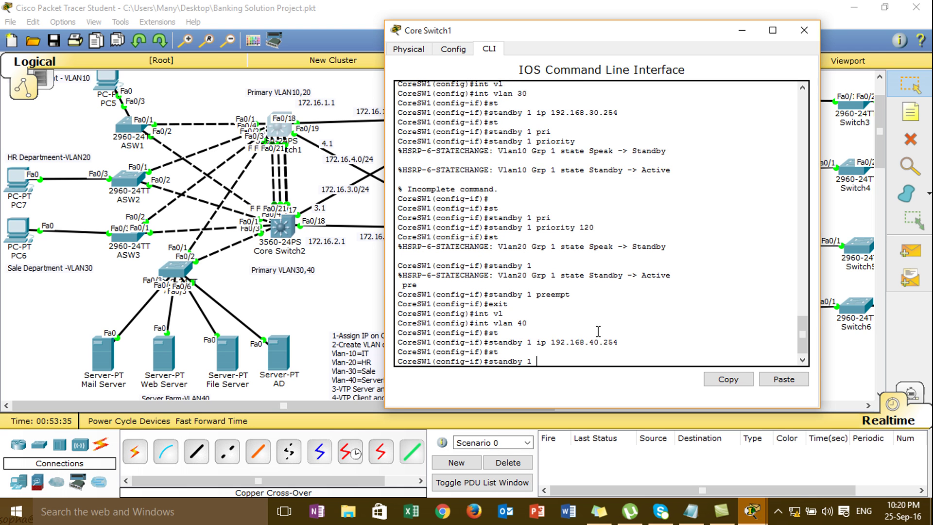
key(BackSpace)
text(pri)
key(Tab)
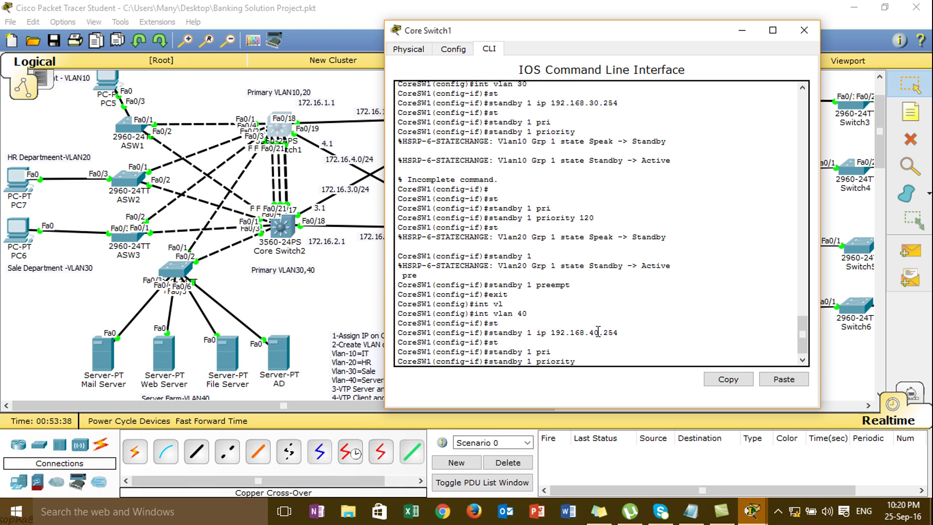
text(120)
key(Return)
- Enable preemption for HSRP group 1 on VLAN 40 and leave the interface configuration
text(st)
key(Tab)
text(1 pre)
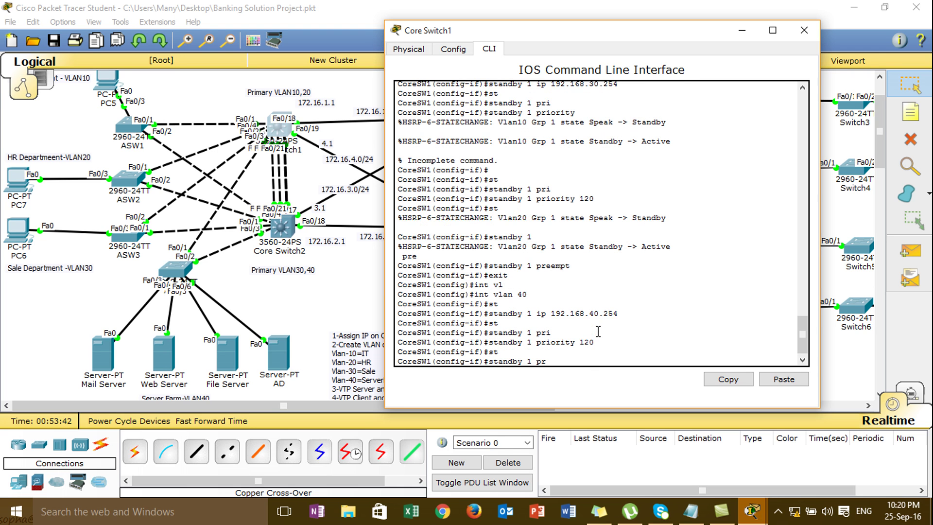
key(Tab)
key(Return)
key(Return)
text(exit)
key(Return)
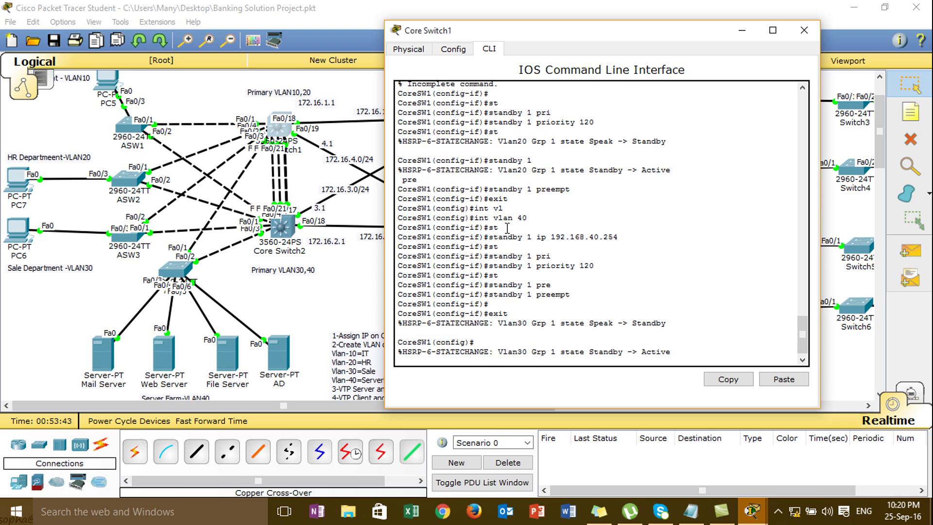
- Leave configuration mode on Core Switch1 and return to the privileged prompt
key(Return)
key(Return)
text(end)
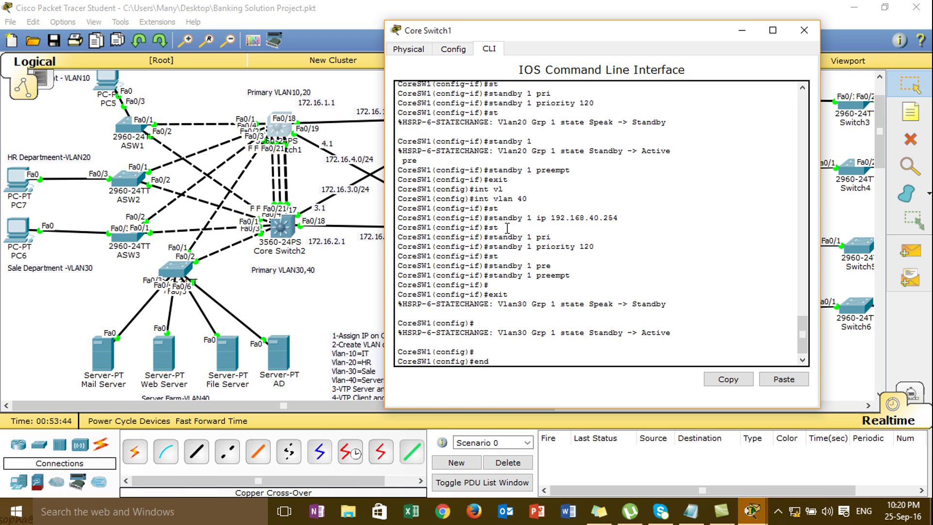
key(Return)
- Try to display the status of HSRP group 1 with show standby 1
text(sh)
key(Tab)
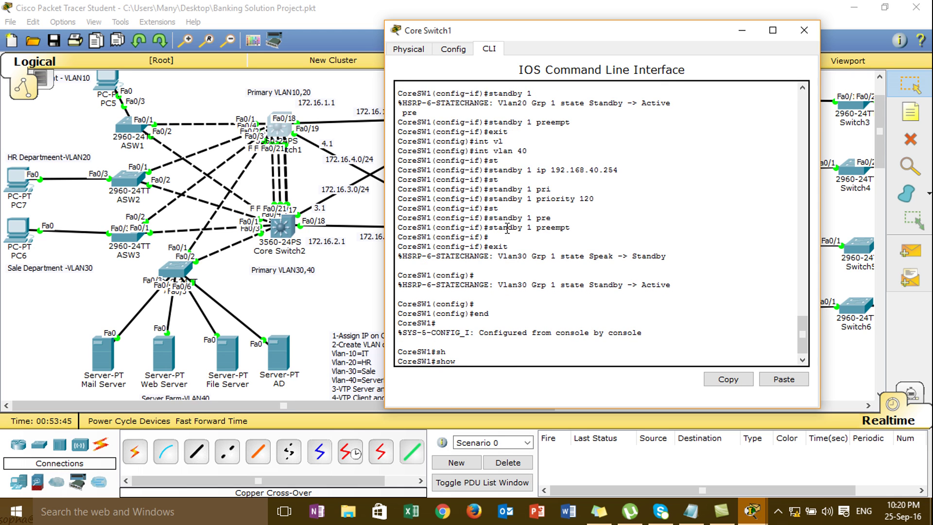
text(s)
key(Tab)
text(t)
key(Tab)
text(an)
key(Tab)
text(1)
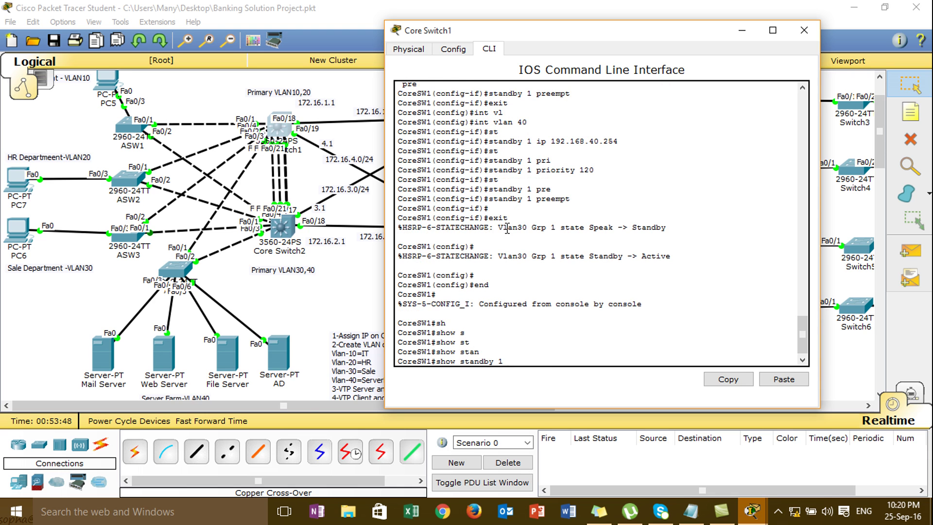
key(Return)
- List the options of the show standby command and display the brief HSRP summary
key(Up)
key(BackSpace)
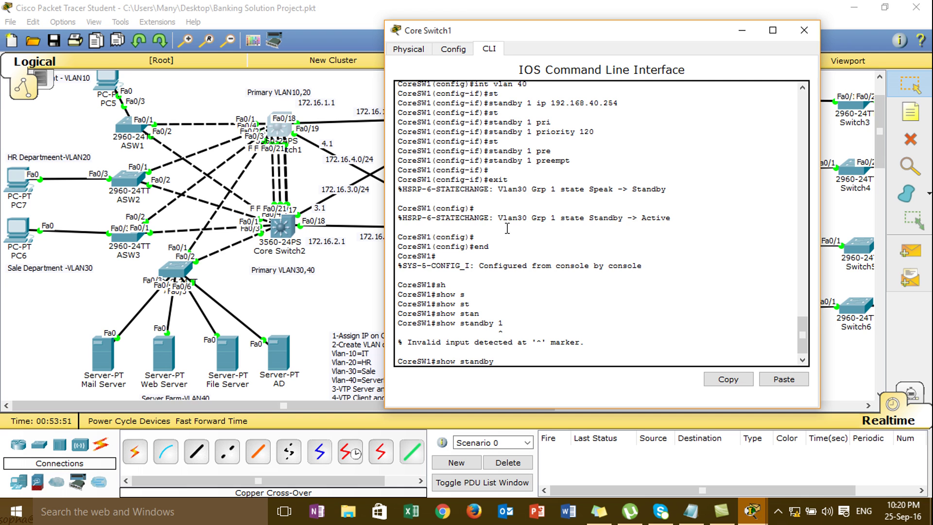
text(?)
text(br)
key(Tab)
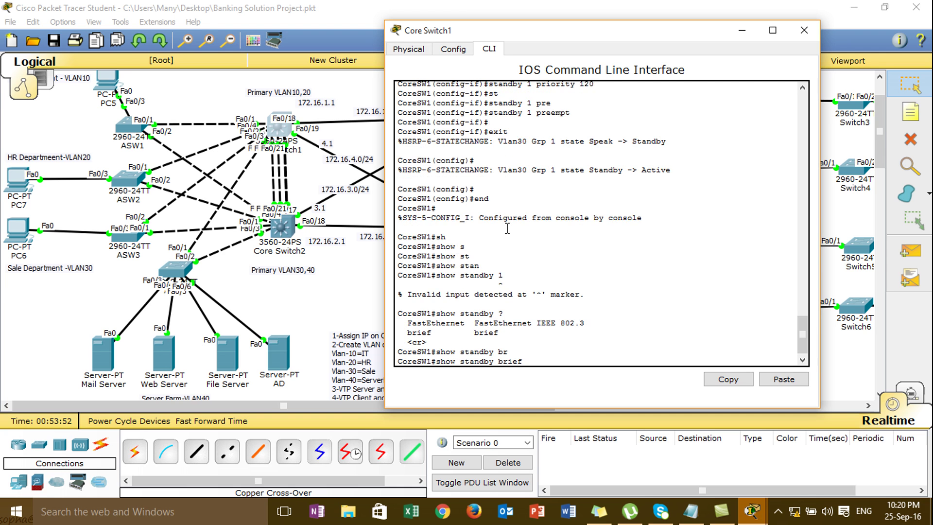
key(Return)
key(Return)
key(Return)
key(Return)
key(Return)
key(Return)
key(Return)
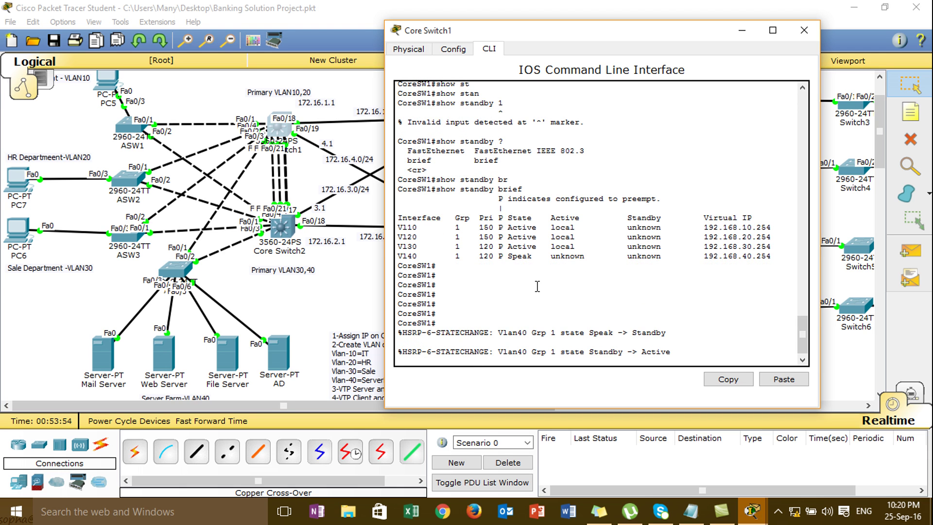
drag(452, 228, 482, 227)
key(Return)
key(Return)
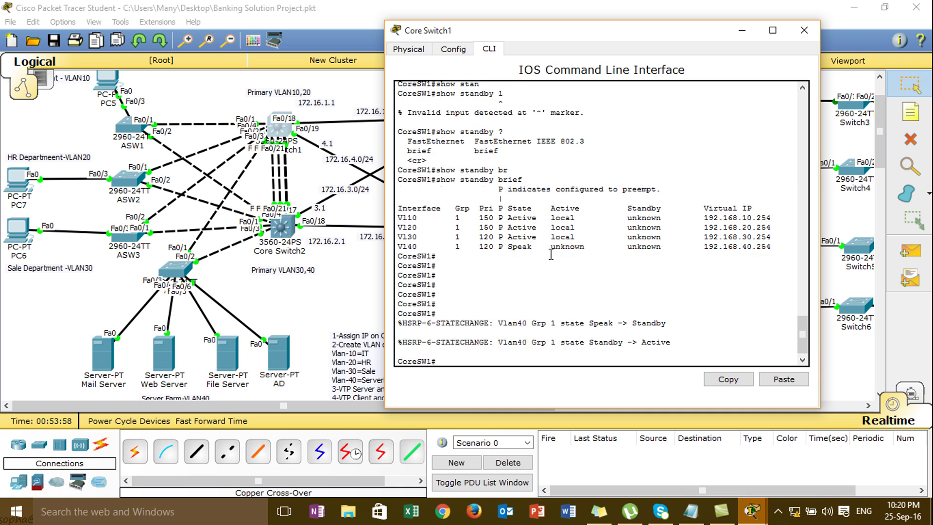
- Run show standby brief again on Core Switch1 to refresh the HSRP states
text(s)
key(Tab)
text(h)
key(Tab)
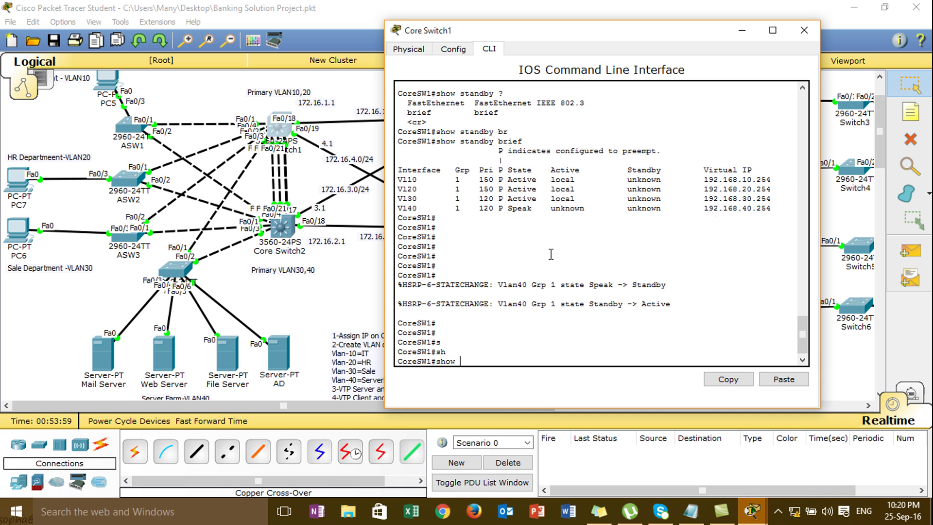
text(st)
key(Tab)
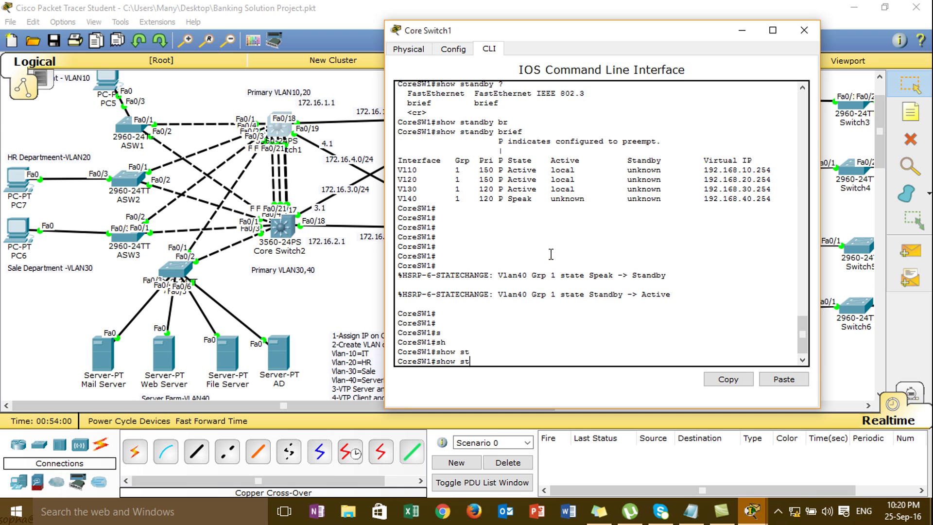
text(an)
key(Tab)
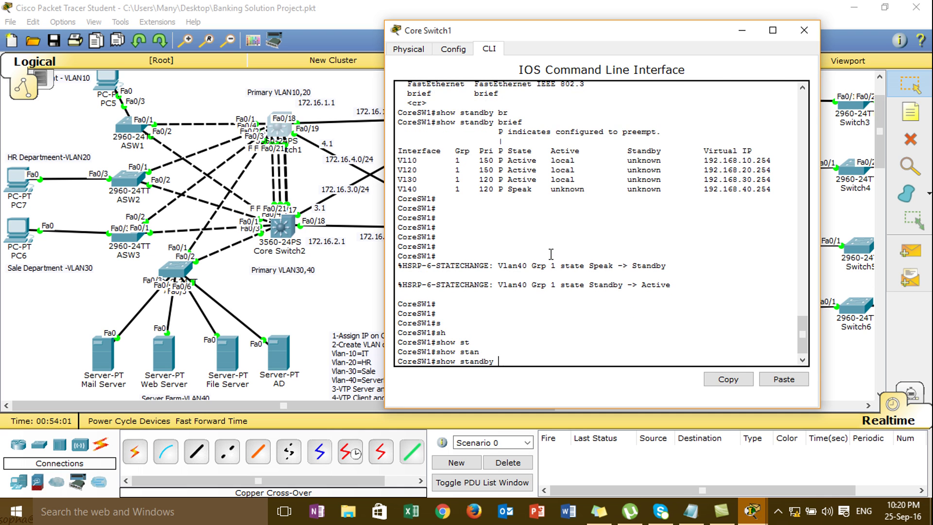
text(br)
key(Tab)
key(Return)
key(Return)
key(Return)
key(Return)
key(Return)
key(Return)
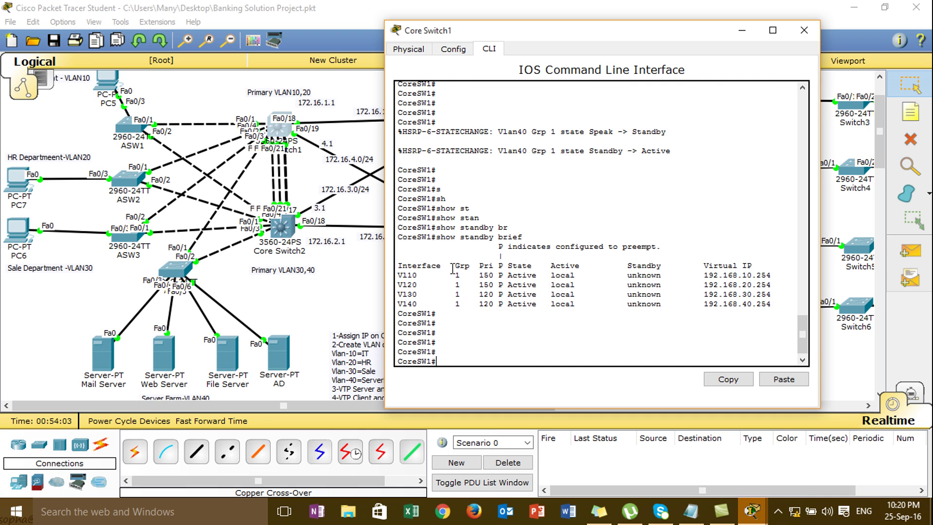
- Examine the VLAN interfaces, their HSRP priorities and the standby column in the summary table
drag(424, 275, 410, 270)
drag(479, 275, 494, 275)
drag(424, 284, 399, 285)
click(484, 285)
drag(490, 285, 495, 285)
drag(424, 293, 403, 304)
drag(625, 275, 652, 284)
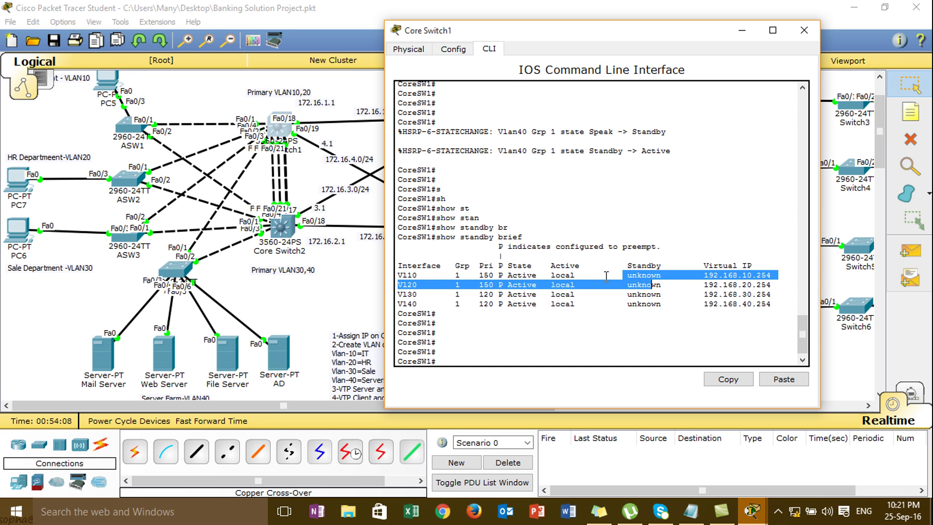
- Close the Core Switch1 window and start a command-line session on Core Switch2
click(797, 35)
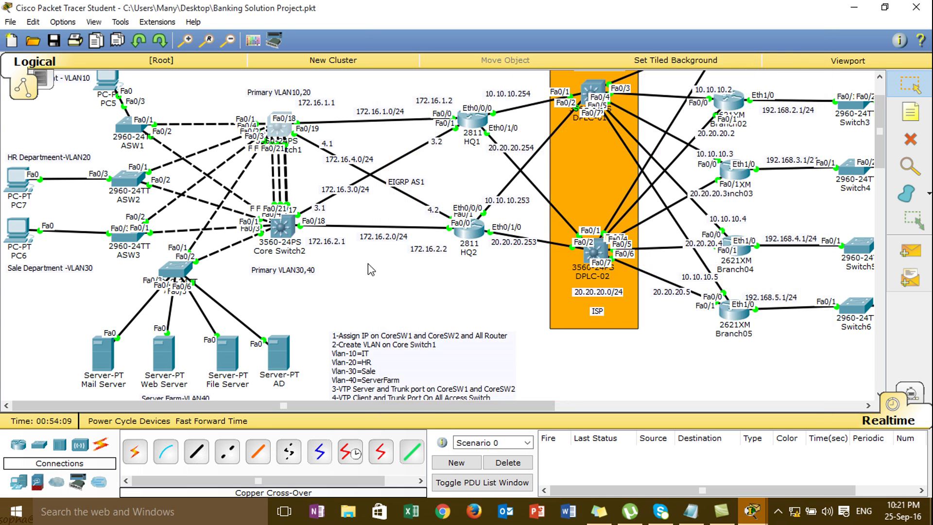
click(283, 227)
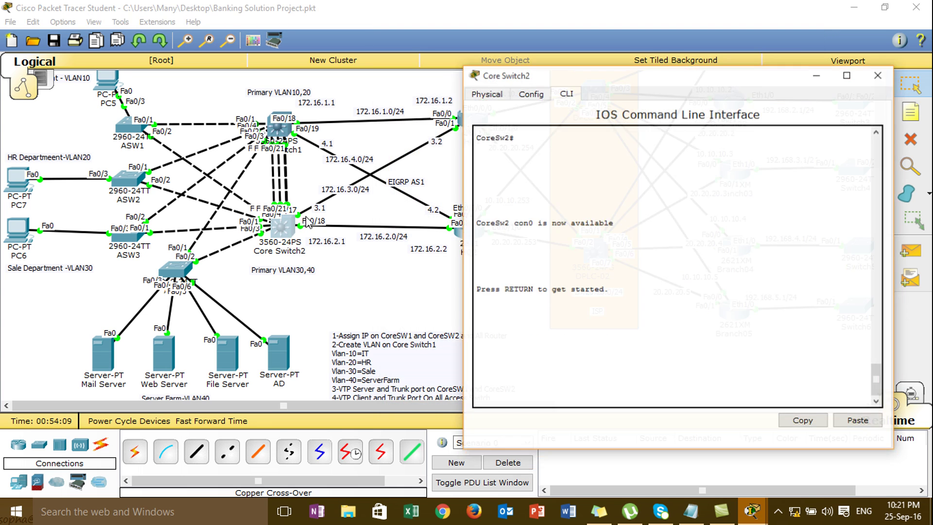
drag(588, 73, 580, 56)
key(Return)
key(Return)
key(Return)
- Enter privileged mode and global configuration mode on Core Switch2
text(en)
key(Tab)
key(Return)
text(conf)
key(Tab)
text(t)
key(Tab)
key(Return)
- Enter the VLAN 10 interface configuration on Core Switch2 and assign HSRP group 1 the virtual IP 192.168.10.253
text(int vl)
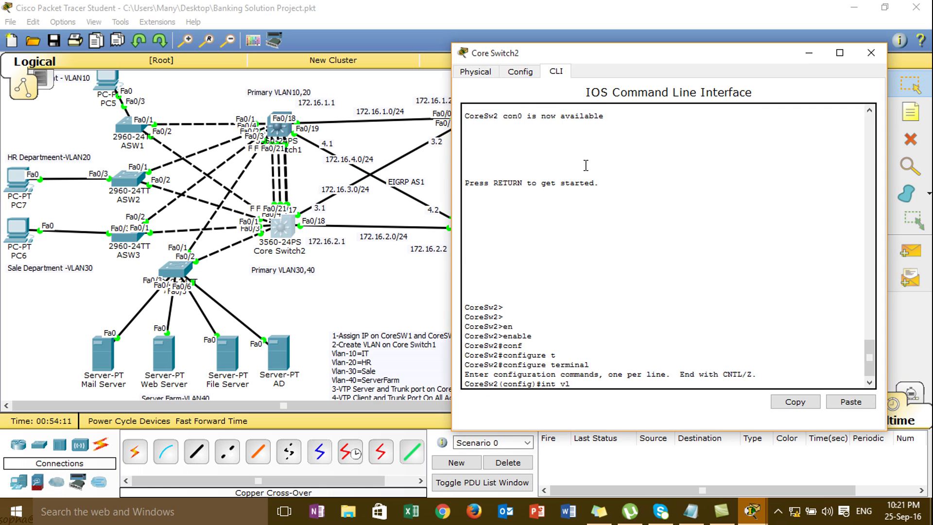
key(Tab)
text(10)
key(Return)
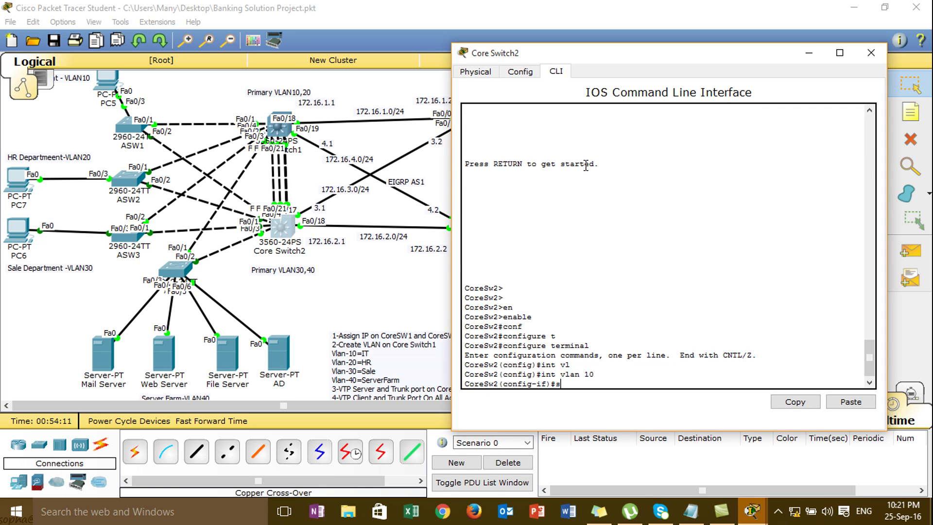
text(st)
key(Tab)
text(1)
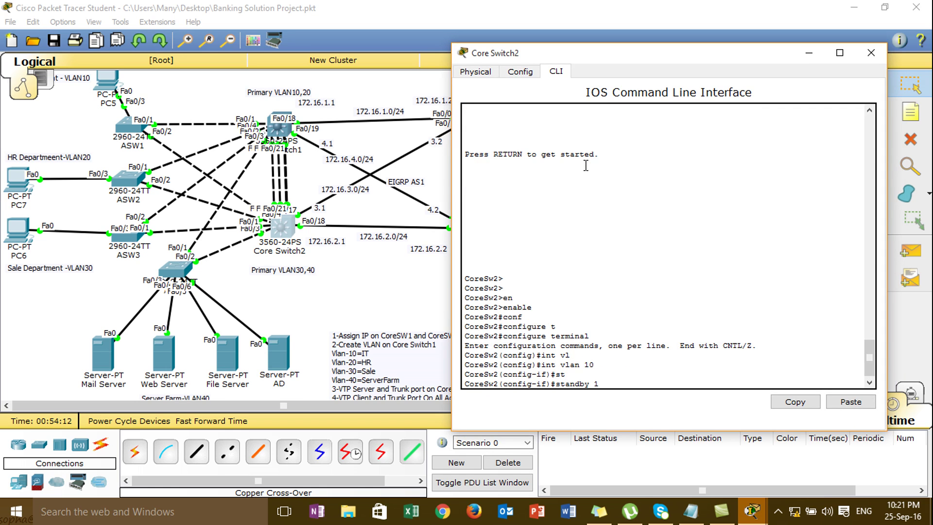
text( ip 192.168.10.)
key(Return)
- Set the HSRP group 1 priority to 120 on Core Switch2's VLAN 10 interface
text(st)
key(Tab)
text(1 pri)
key(Tab)
text(120)
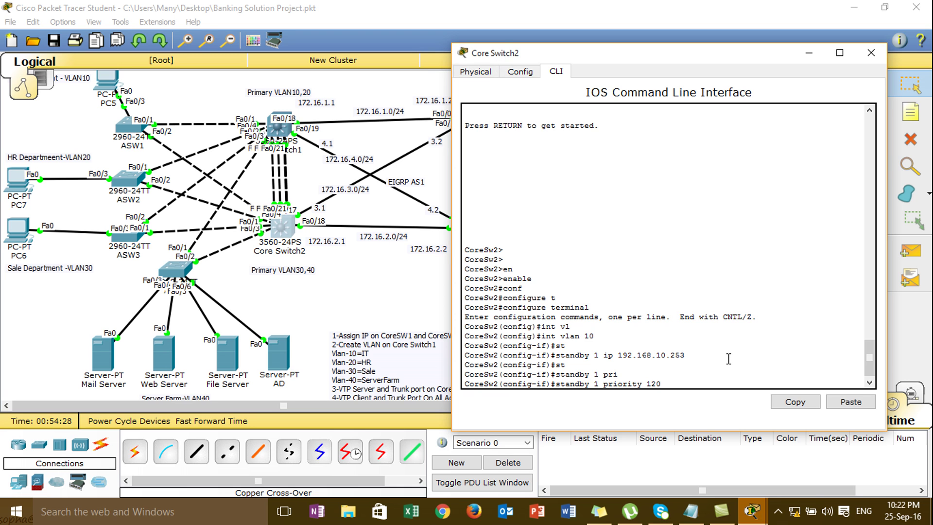
key(Return)
- Enable preemption for HSRP group 1 on Core Switch2's VLAN 10 and leave the interface configuration
text(st)
key(Tab)
text(1 preempt)
key(Tab)
key(Return)
text(exit)
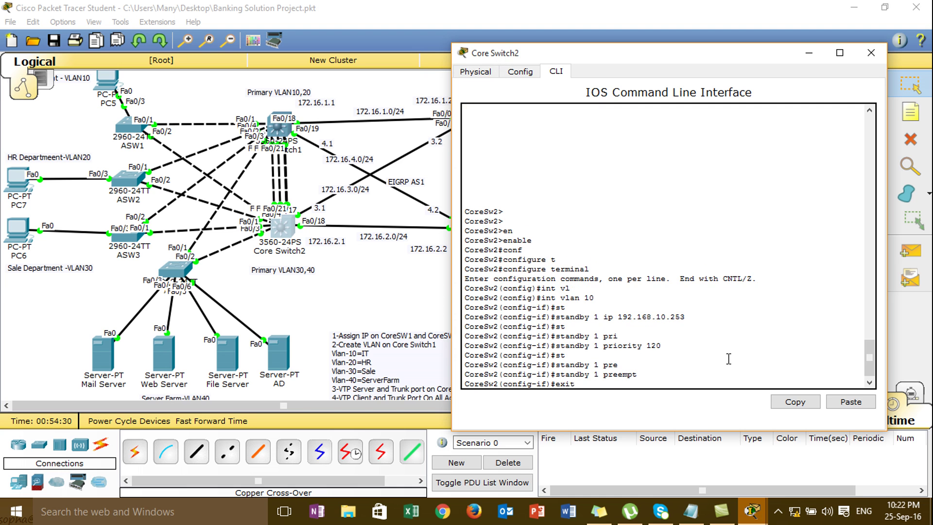
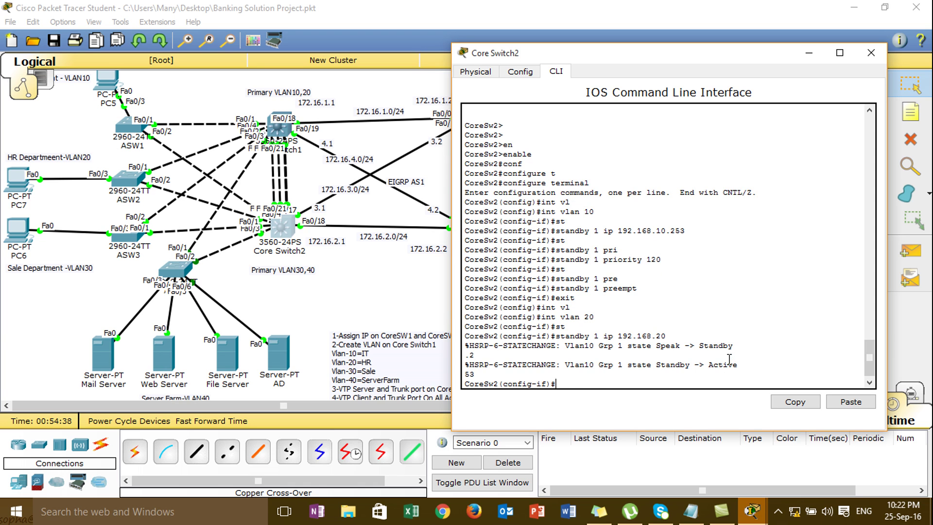
- Assign HSRP group 1 the virtual IP 192.168.20.253 on Core Switch2's VLAN 20 interface
text(st)
key(Tab)
text(1 ip 192.168.)
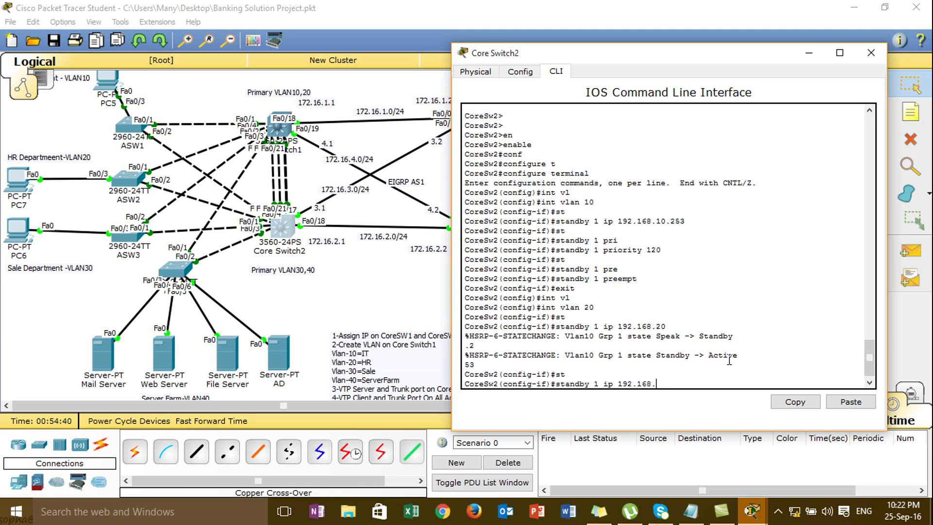
text(20.25)
text(2)
key(BackSpace)
text(3)
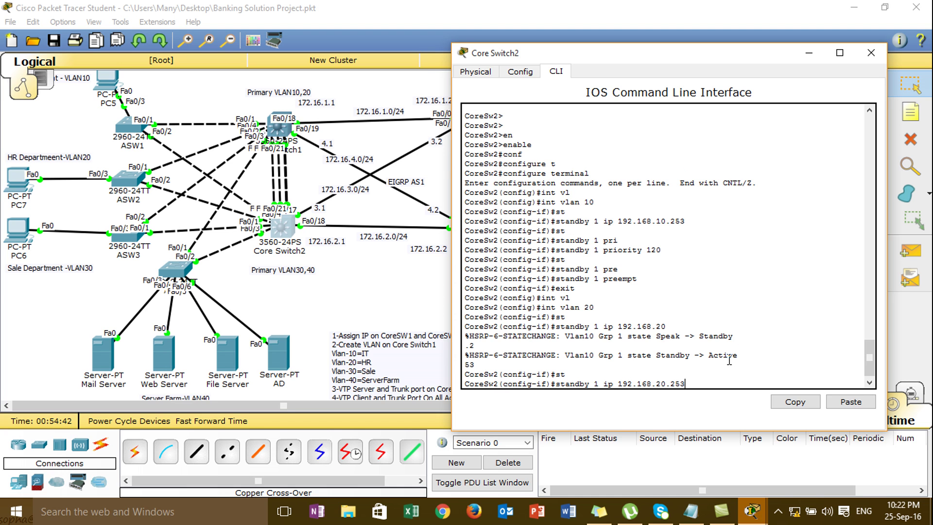
key(Return)
- Set the HSRP group 1 priority to 120 on Core Switch2's VLAN 20 interface
text(st)
key(Tab)
text(1)
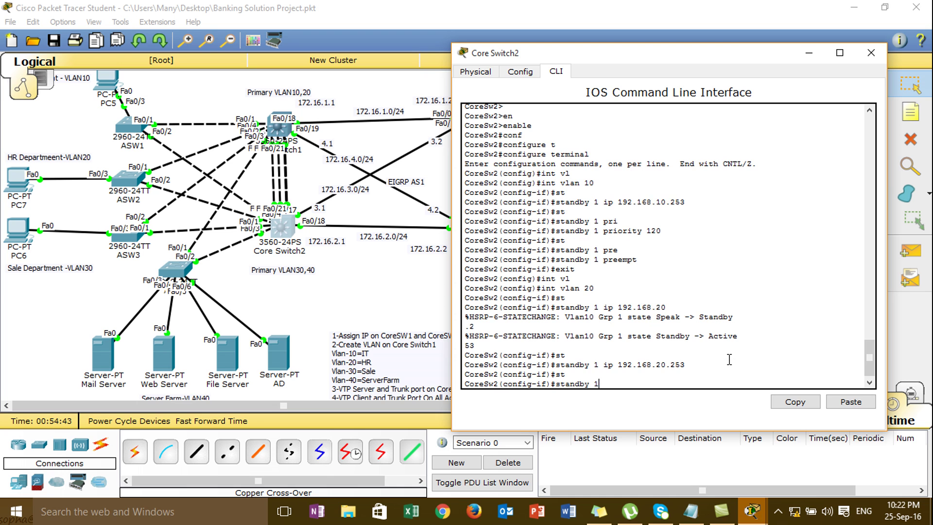
text( pri)
key(Tab)
text(12)
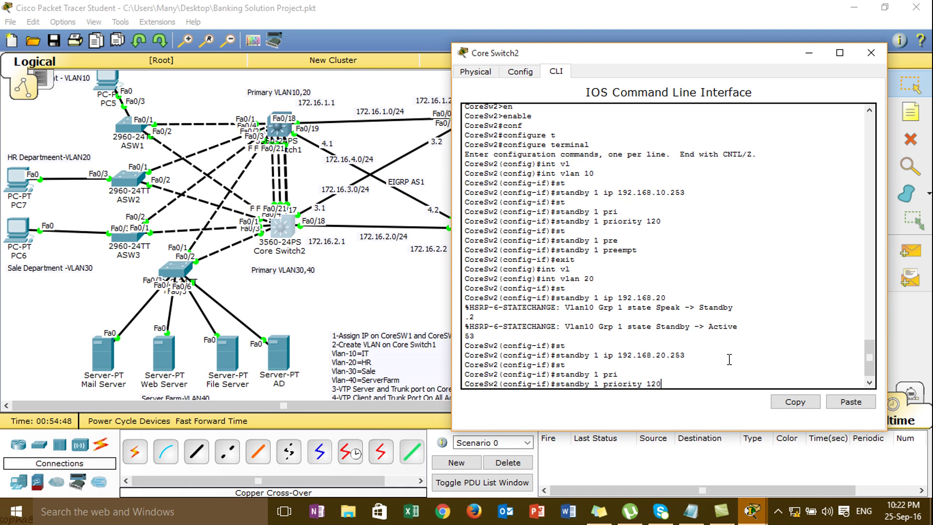
key(Return)
key(Return)
key(Return)
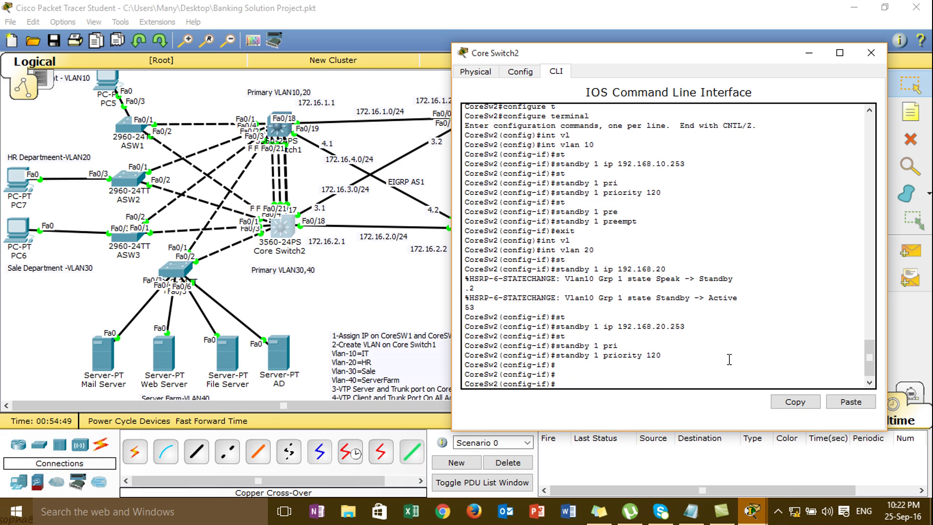
- Leave configuration mode on Core Switch2 and display the running configuration
text(end)
key(Return)
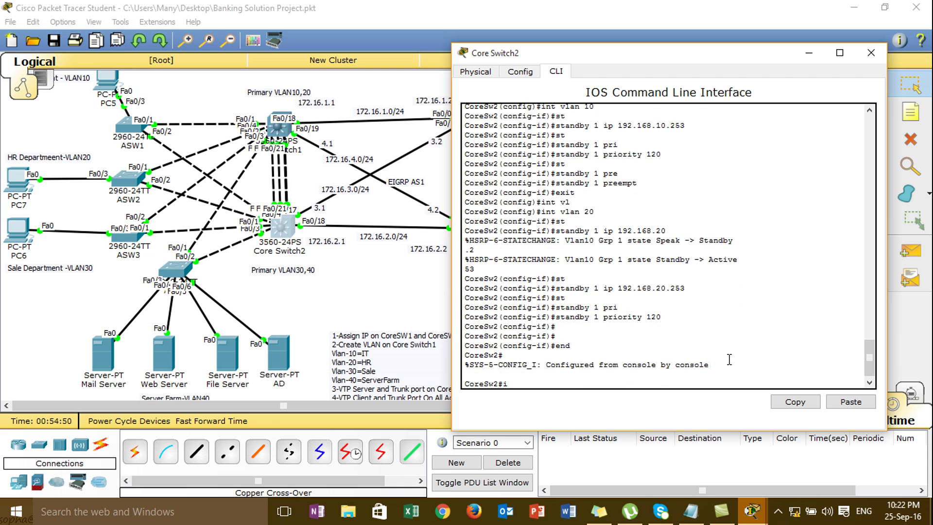
text(sh)
key(Tab)
text(run)
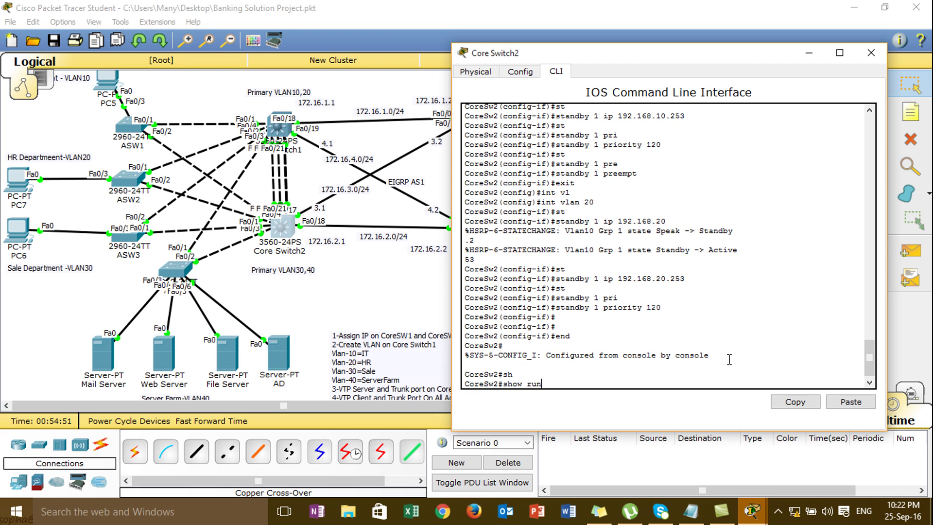
key(Tab)
key(Return)
- Examine Core Switch2's running configuration through to its end, checking the HSRP lines under the VLAN interfaces
key(space)
key(space)
key(Return)
key(Return)
key(Return)
key(Return)
key(Return)
key(Return)
key(Return)
key(Return)
key(Return)
key(Return)
key(Return)
key(Return)
key(Return)
key(Return)
key(Return)
key(Return)
key(Return)
key(Return)
key(Return)
key(Return)
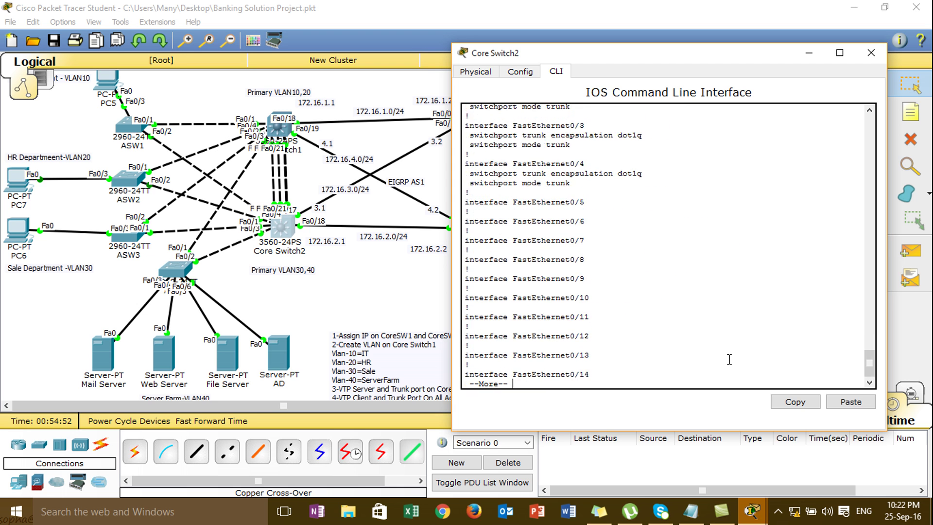
key(Return)
key(Return)
key(Return)
key(Return)
key(Return)
key(Return)
key(Return)
key(Return)
key(Return)
key(Return)
key(Return)
key(Return)
key(Return)
key(Return)
key(Return)
key(Return)
key(Return)
key(Return)
key(Return)
key(Return)
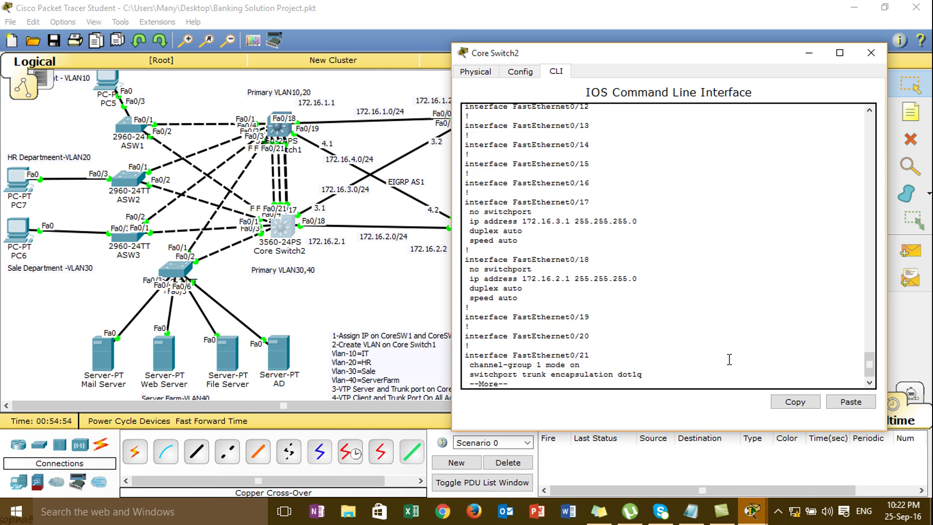
key(Return)
key(Return)
key(Return)
key(Return)
key(Return)
key(Return)
key(Return)
key(Return)
key(Return)
key(Return)
key(Return)
key(Return)
key(Return)
key(Return)
key(Return)
key(Return)
key(Return)
key(Return)
key(Return)
key(Return)
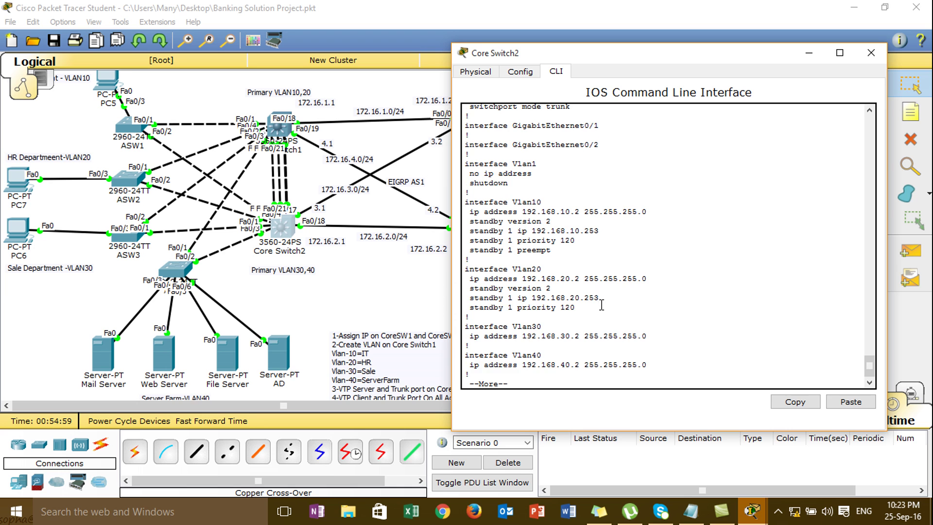
key(Return)
key(space)
- Enable preemption for HSRP group 1 on Core Switch2's VLAN 20 interface and leave the interface configuration
text(conf)
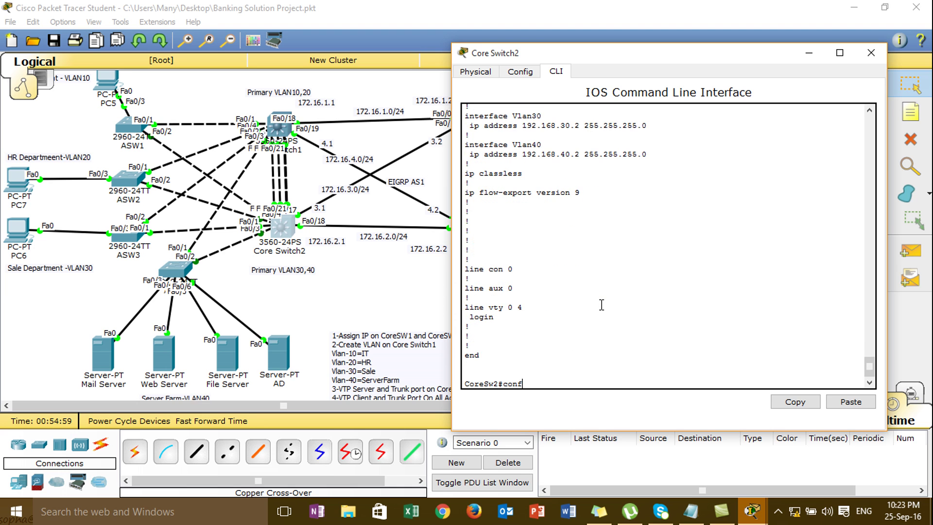
key(Tab)
text(t)
key(Tab)
key(Return)
text(int v)
text(al)
text(an)
key(Tab)
text(20)
key(Return)
text(st)
key(Tab)
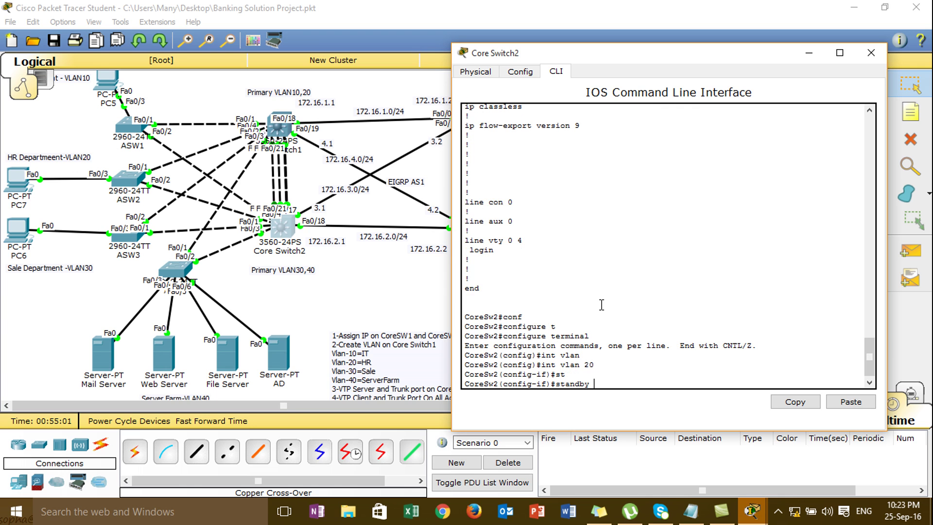
text(1 pre)
key(Tab)
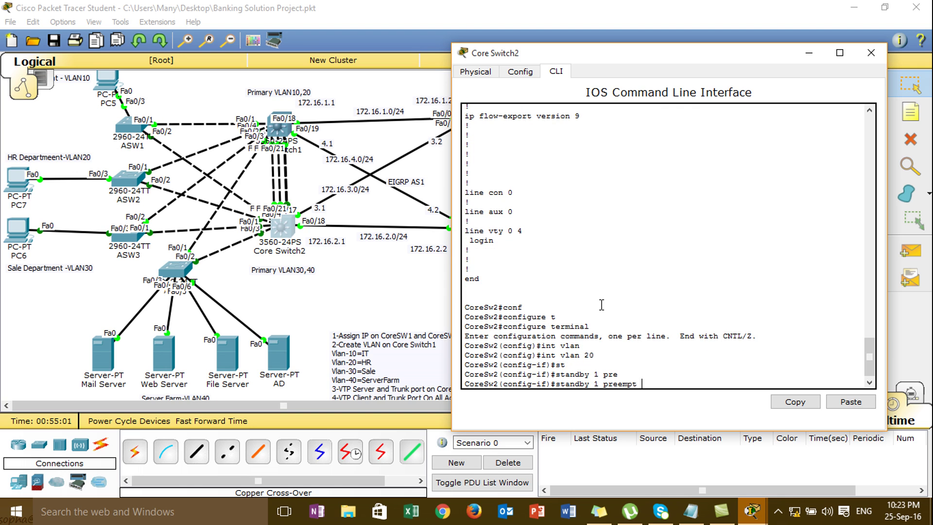
key(Return)
text(eSw2(config-if)#exit)
key(Return)
- Assign HSRP group 1 the virtual IP 192.168.30.253 on Core Switch2's VLAN 30 interface
text(int vl)
key(Tab)
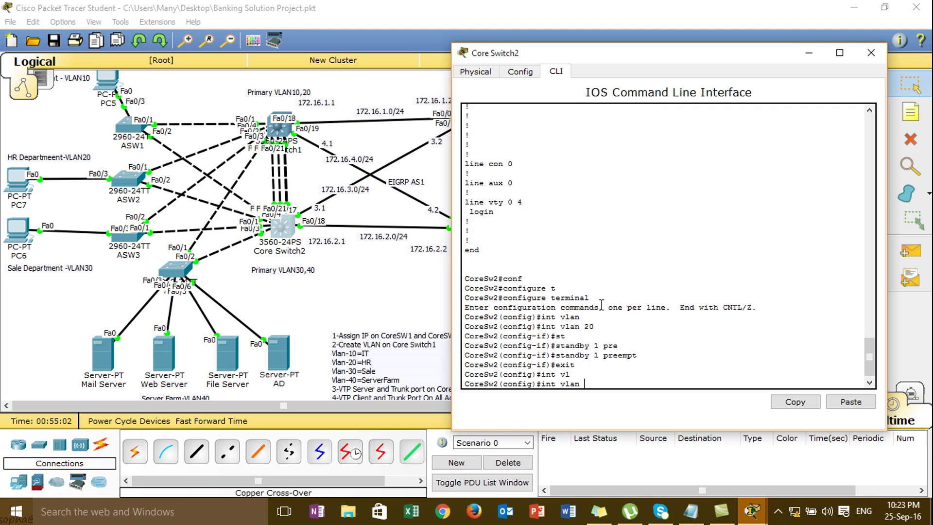
text(30)
key(Return)
text(st)
key(Tab)
text(andby 1 )
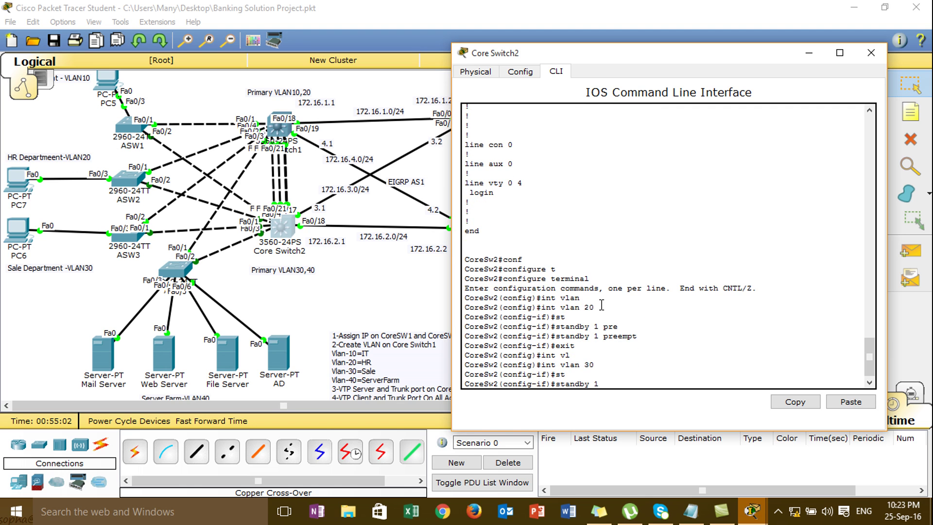
text(ip 192.168.30.253)
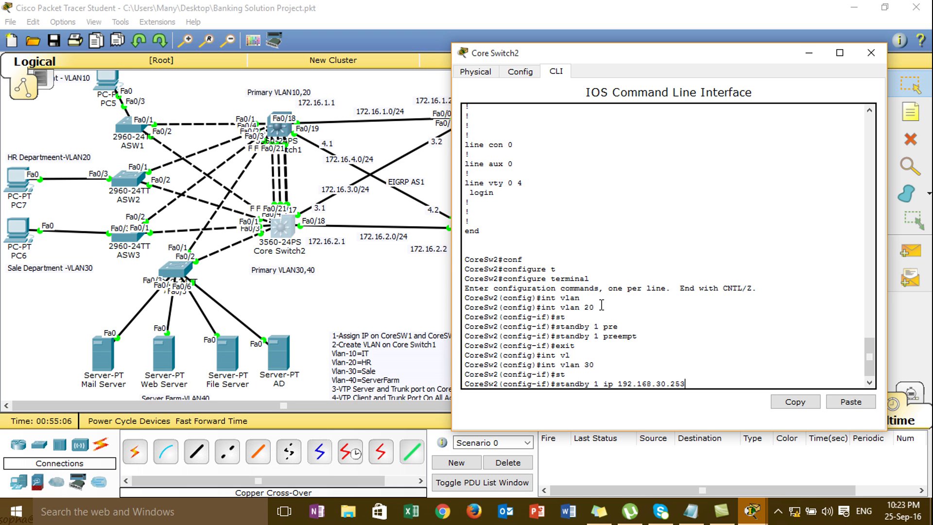
key(Return)
text(st)
key(Tab)
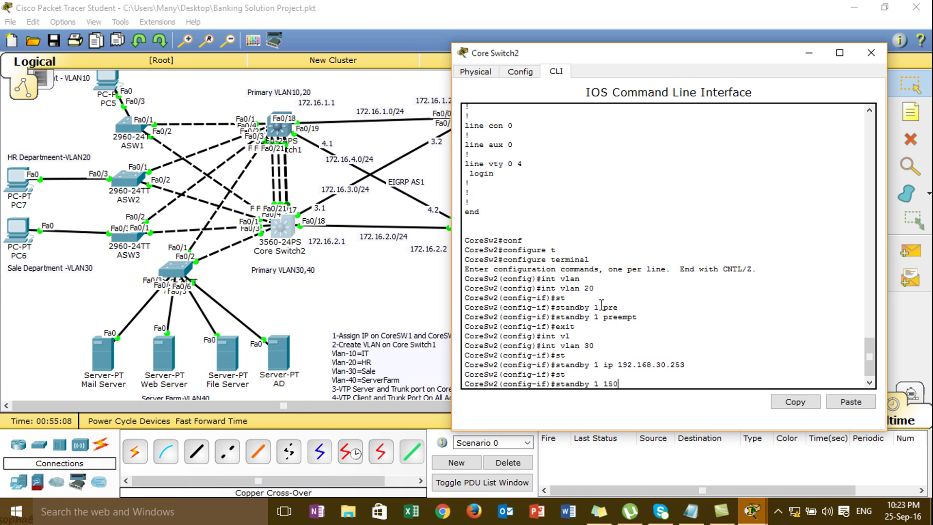
key(BackSpace)
key(BackSpace)
key(Tab)
key(BackSpace)
key(Tab)
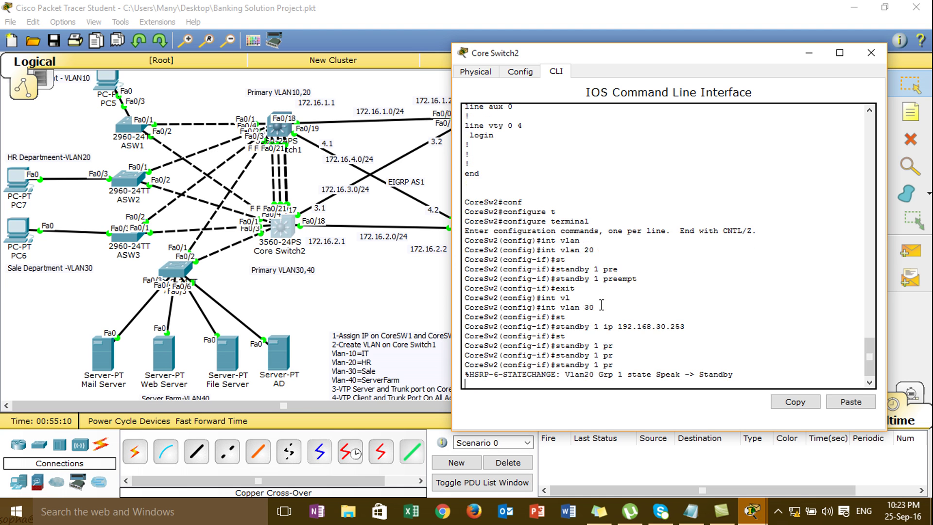
key(Up)
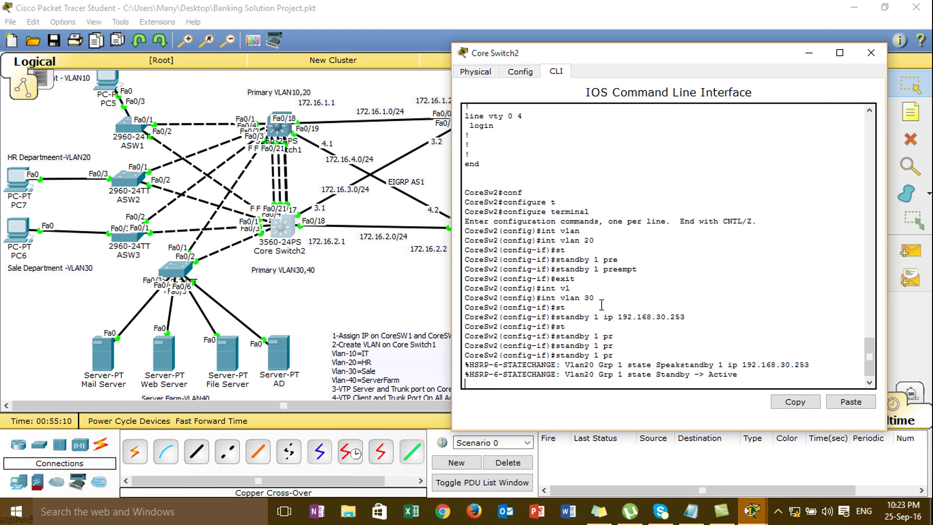
key(Return)
key(Return)
key(Return)
key(Return)
- Set the HSRP group 1 priority to 150 on Core Switch2's VLAN 30 interface
text(st)
key(Tab)
text(1 pri)
key(Tab)
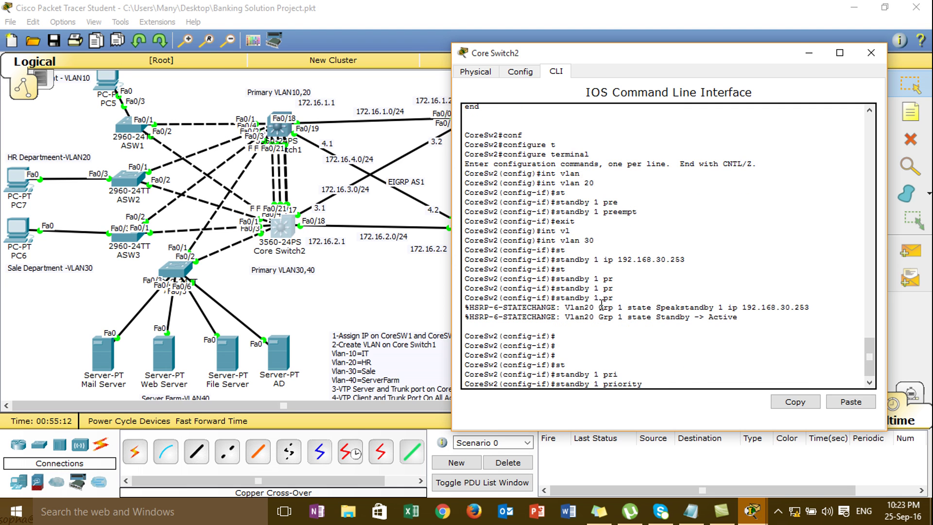
text(150)
key(Return)
- Enable preemption for HSRP group 1 on Core Switch2's VLAN 30 interface and leave the interface configuration
text(st)
key(Tab)
text(1 preemp)
key(BackSpace)
key(BackSpace)
text(pre)
key(Tab)
key(Return)
text(exit)
key(Return)
- Assign HSRP group 1 the virtual IP 192.168.40.254 on Core Switch2's VLAN 40 interface
text(int vl)
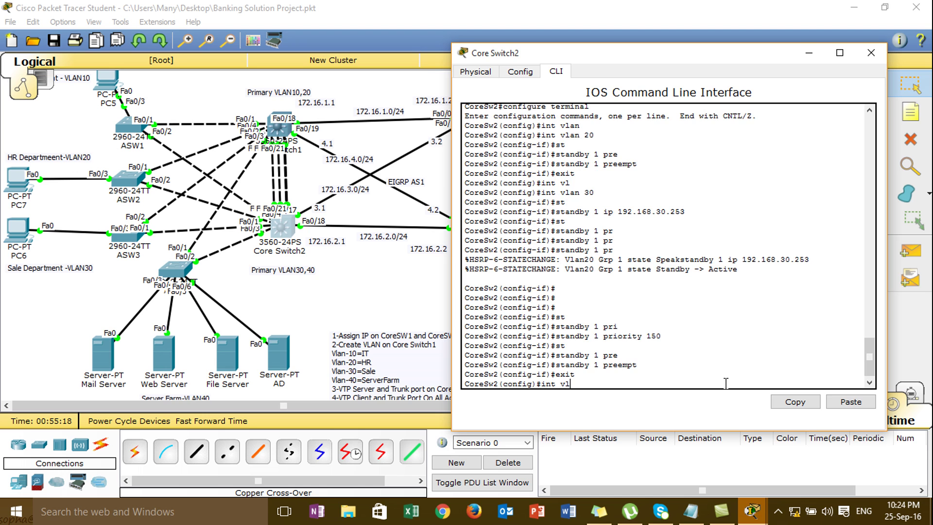
key(Tab)
text(40)
key(Return)
text(s)
key(Tab)
text(t)
key(Tab)
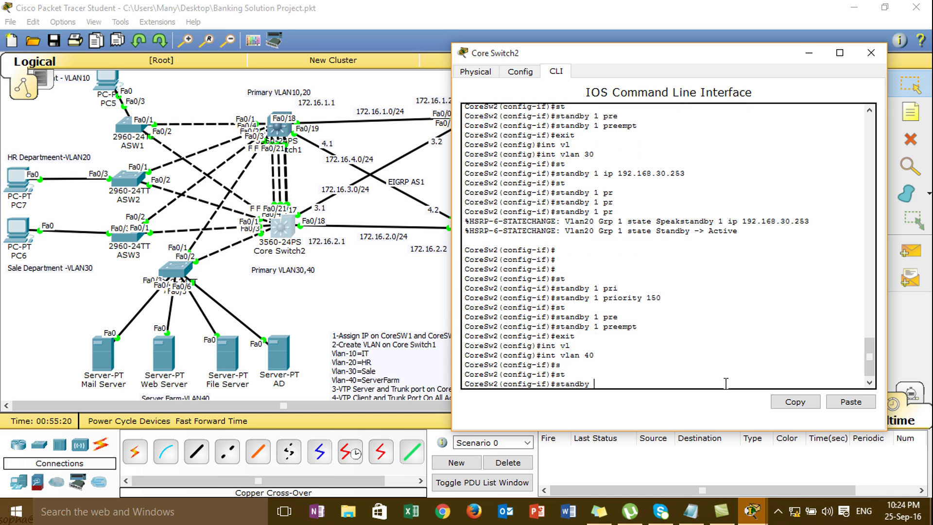
text(1 ip 192.168.)
text(168.4)
text(0)
text(.)
text(254)
key(Return)
- Set the HSRP group 1 priority to 150 on Core Switch2's VLAN 40 interface
text(st)
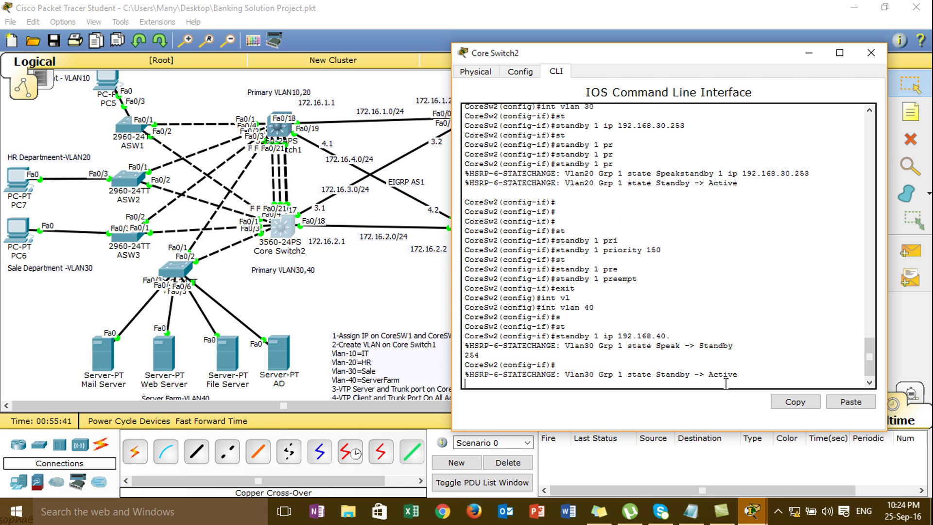
key(Tab)
text(1 pri)
key(Tab)
text(150)
key(Return)
- Enable preemption for HSRP group 1 on Core Switch2's VLAN 40 interface and leave the interface configuration
text(st)
key(Tab)
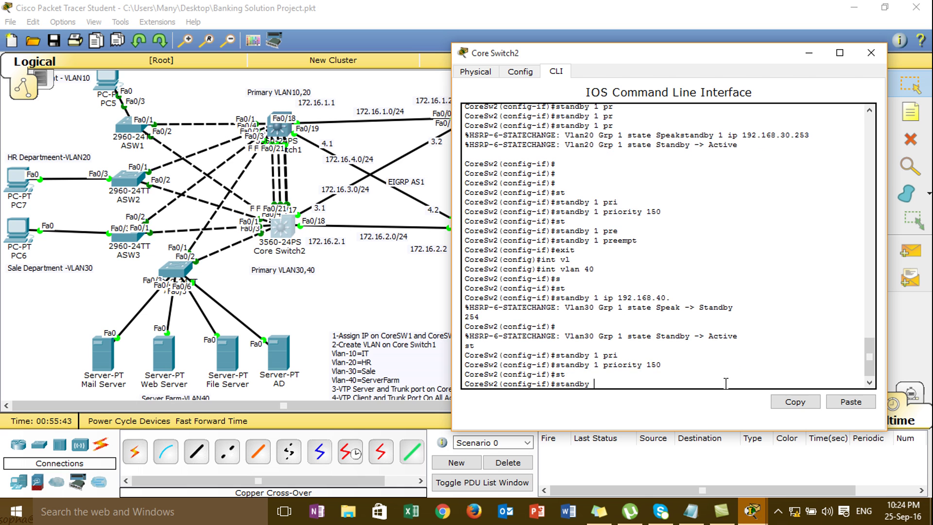
text(1 pre)
key(Tab)
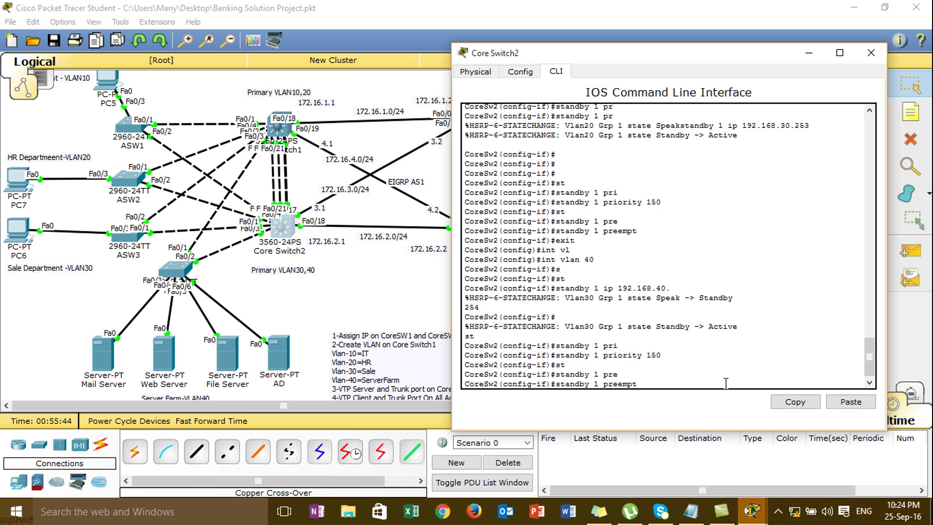
key(Return)
key(Return)
text(exit)
key(Return)
key(Return)
text(it)
key(BackSpace)
key(BackSpace)
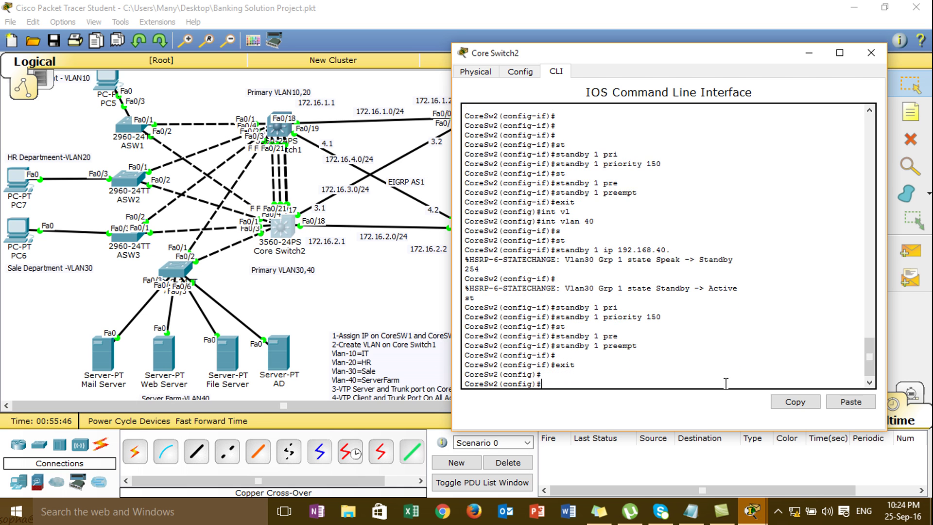
text(int vl)
key(Tab)
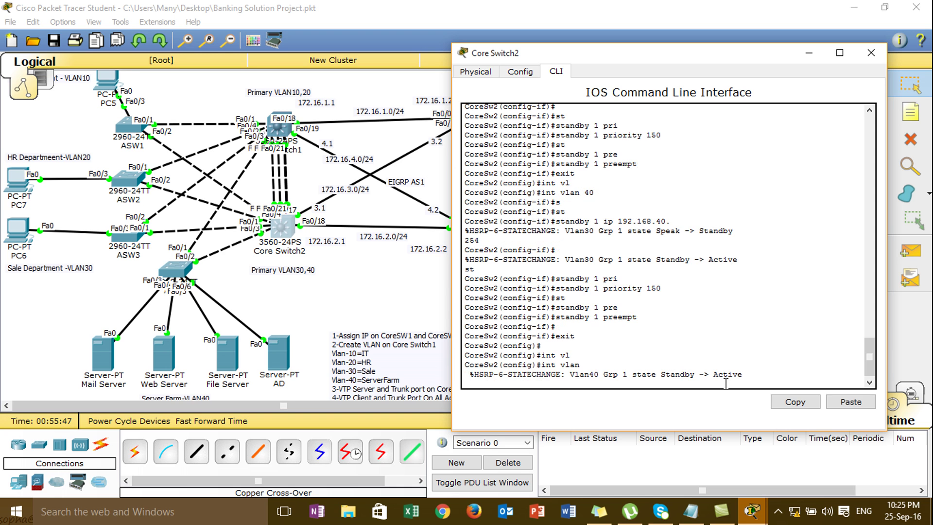
key(Return)
key(Return)
key(Return)
key(Return)
- Assign HSRP group 1 the virtual IP 192.168.10.254 on Core Switch2's VLAN 10 interface
text(int vl)
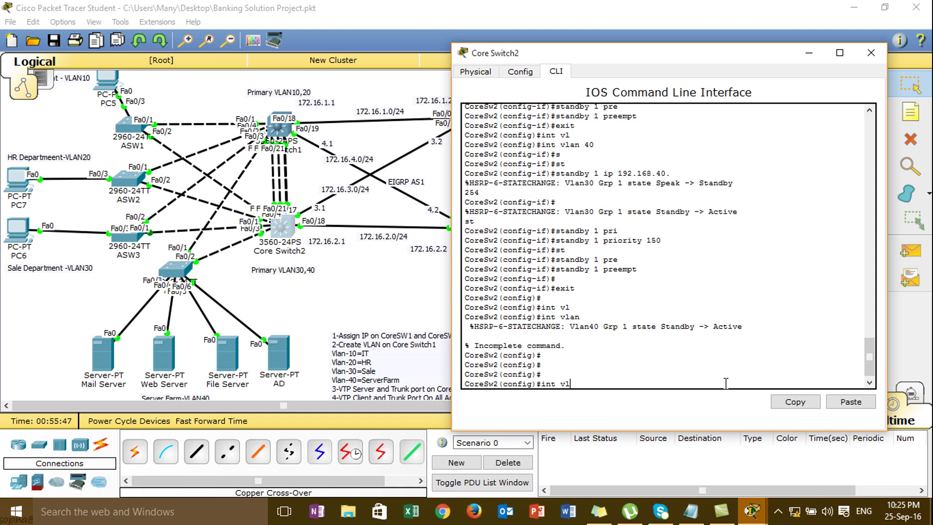
key(Tab)
text(10)
key(Return)
text(if)#s)
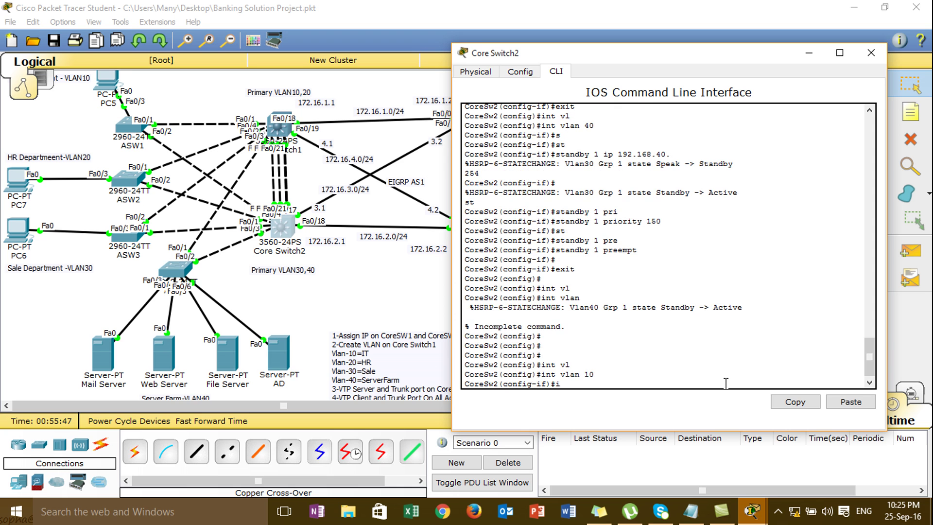
text(t)
key(Tab)
text(andby 1)
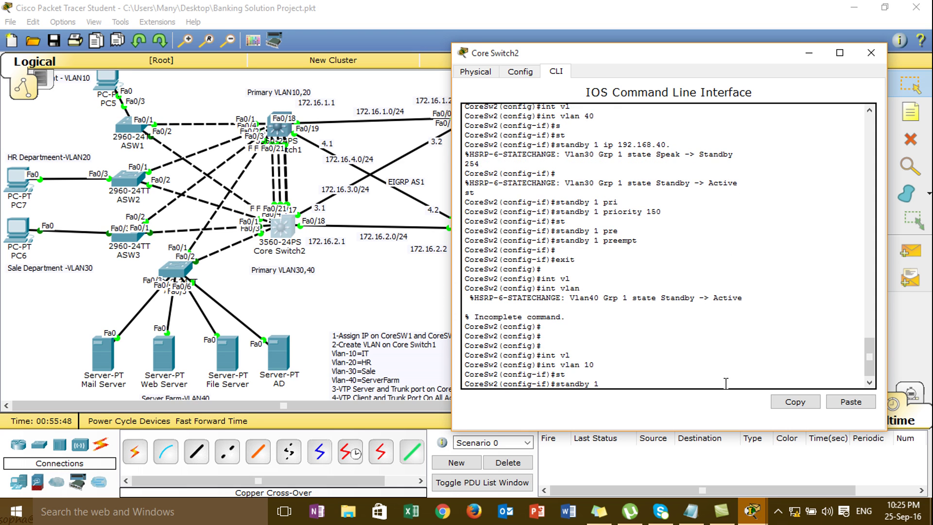
text( ip 192.168.10.254)
key(Return)
- Set the HSRP group 1 priority to 120 on Core Switch2's VLAN 10 interface
text(st)
key(Tab)
text(andby 1 )
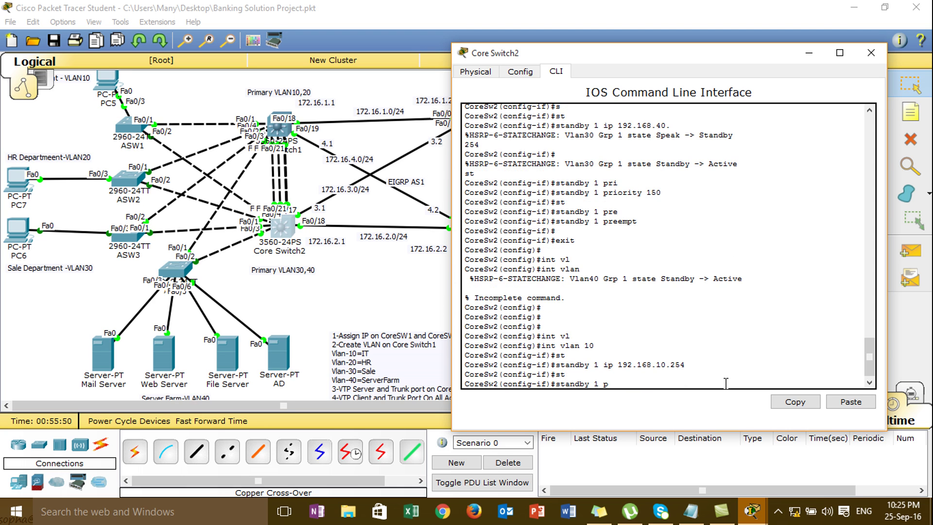
text(pri)
key(Tab)
text(19)
key(BackSpace)
key(BackSpace)
key(BackSpace)
key(BackSpace)
key(BackSpace)
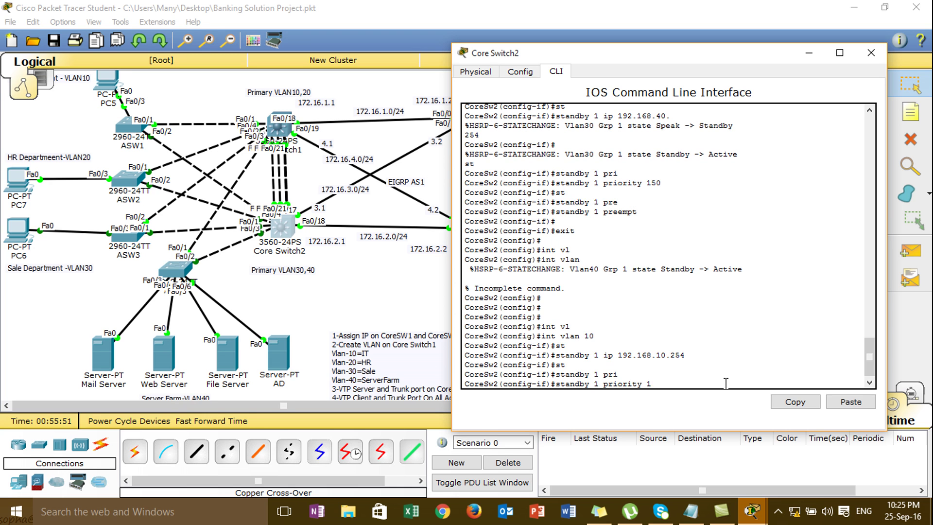
text(10)
key(Return)
- Enable preemption for HSRP group 1 on Core Switch2's VLAN 10 interface and leave the interface configuration
text(st)
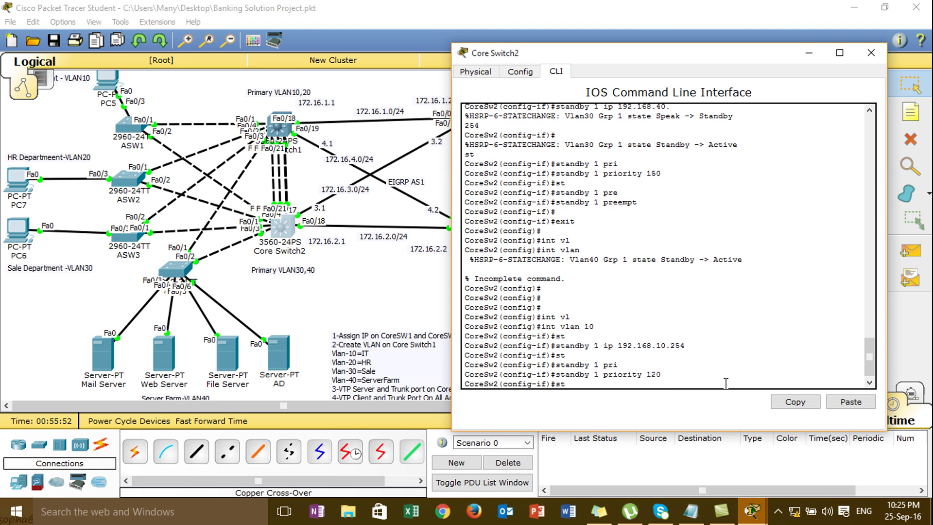
key(Tab)
text(andby 1 pre)
key(Tab)
key(Return)
key(Return)
text(exit)
key(Return)
- Assign HSRP group 1 the virtual IP 192.168.20.254 on Core Switch2's VLAN 20 interface
text(itn v)
key(BackSpace)
key(BackSpace)
key(BackSpace)
key(BackSpace)
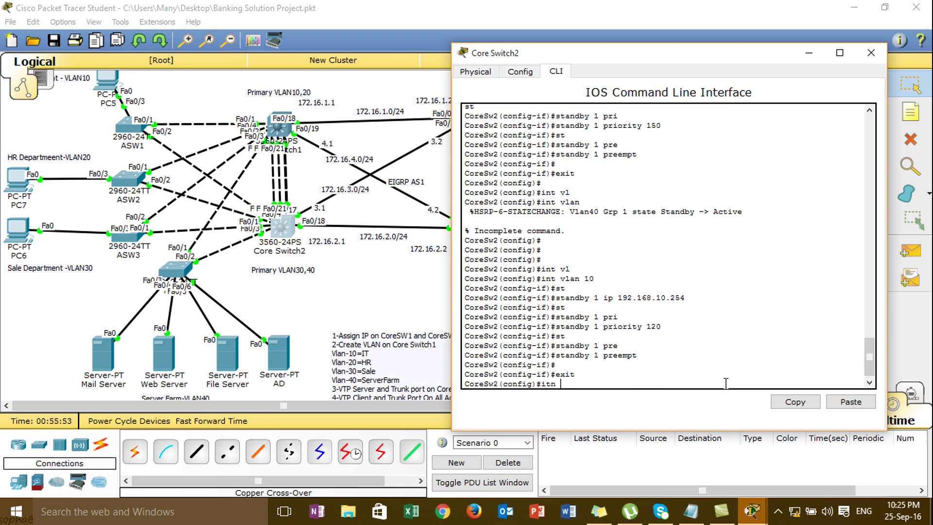
text(nt vl)
key(Tab)
text(20)
key(Return)
text(st)
key(Tab)
text(1 ip 192.1)
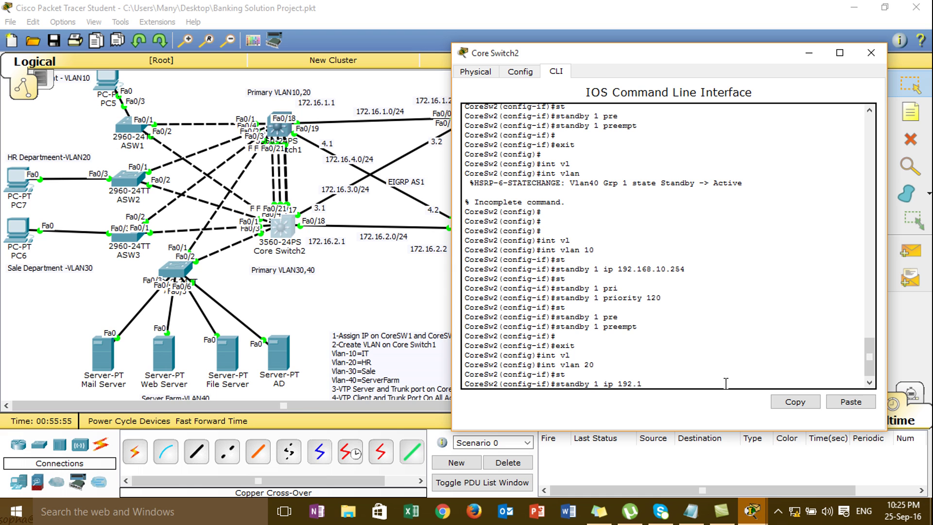
text(68.20.254)
key(Return)
- Set the HSRP group 1 priority to 120 on Core Switch2's VLAN 20 interface
text(st)
key(Tab)
text(1 )
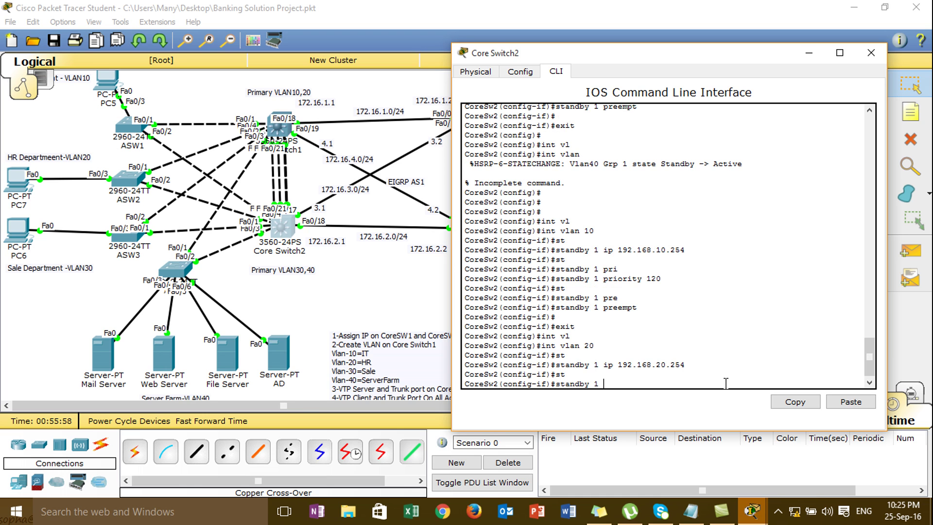
text(pei)
key(Tab)
key(BackSpace)
key(BackSpace)
text(ri)
key(Tab)
text(20)
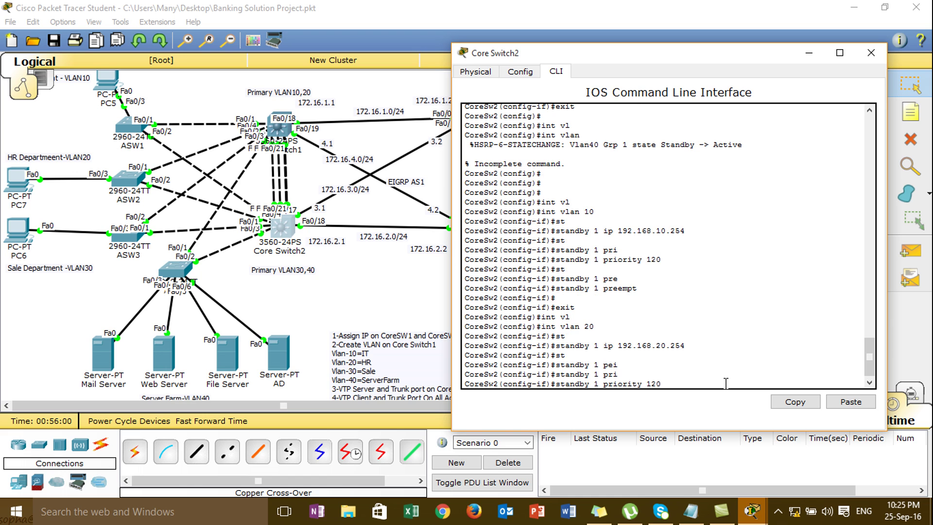
key(Return)
- Enable preemption for HSRP group 1 on Core Switch2's VLAN 20 interface and leave the interface configuration
text(st)
key(Tab)
text(1)
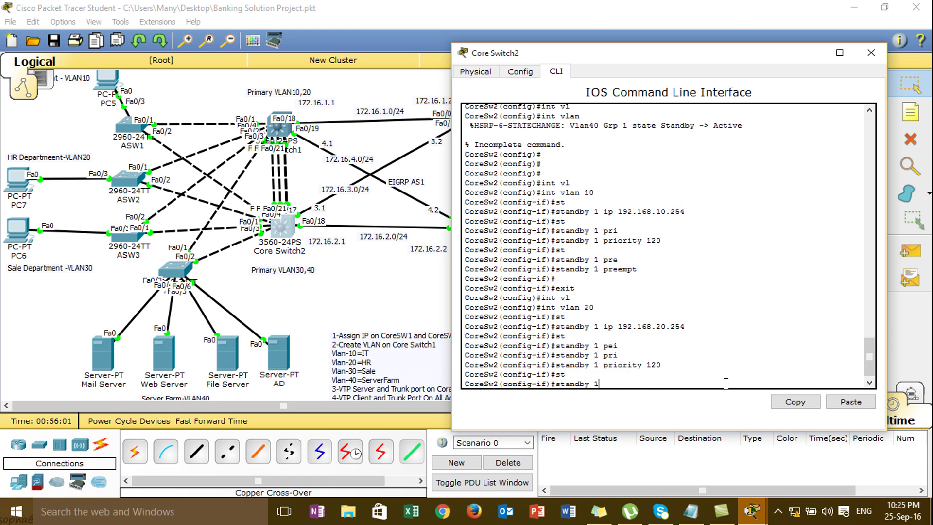
text( pre)
key(Tab)
key(Return)
text(exi)
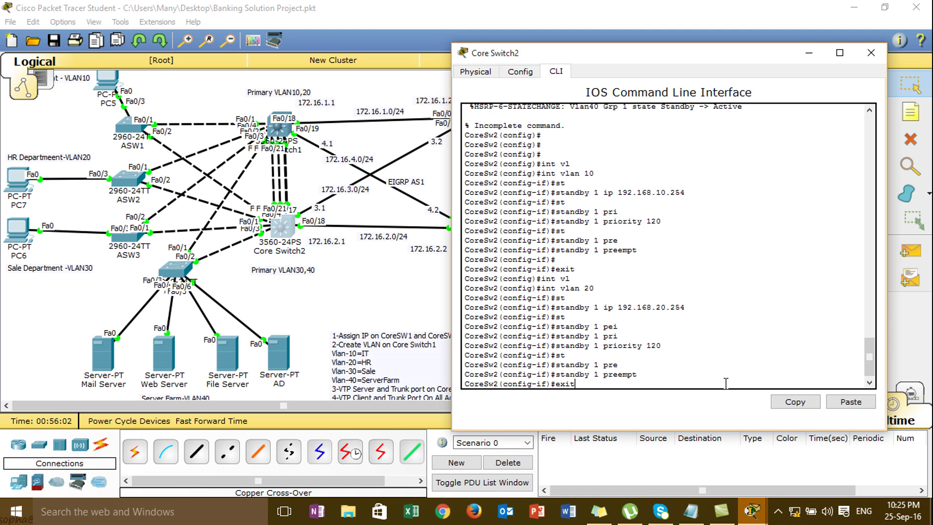
text(t)
key(Return)
- Assign HSRP group 1 the virtual IP 192.168.30.254 on Core Switch2's VLAN 30 interface
text(int vl)
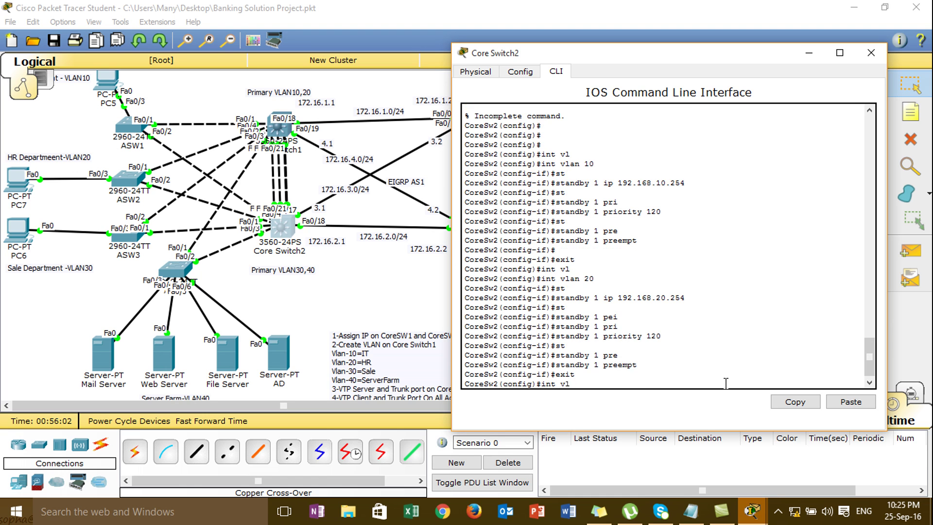
key(Tab)
text(30)
key(Return)
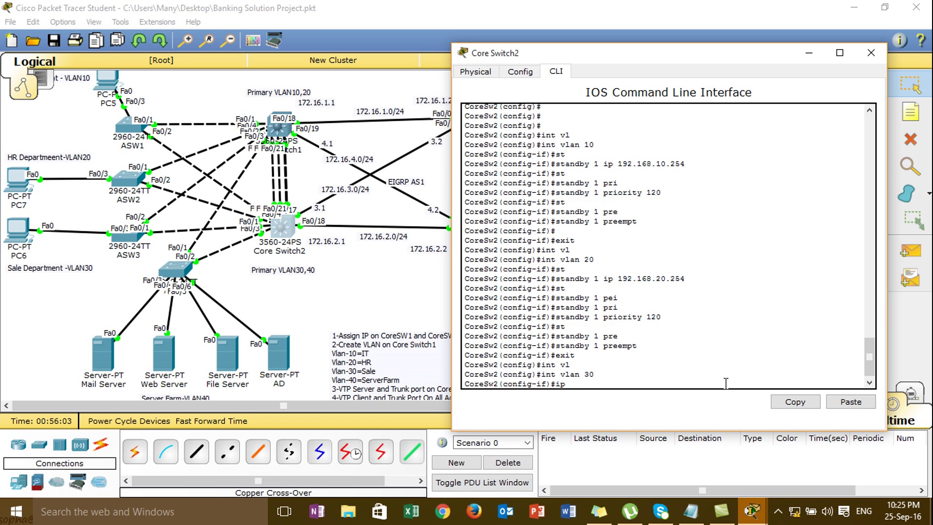
key(Tab)
key(BackSpace)
key(BackSpace)
key(BackSpace)
key(BackSpace)
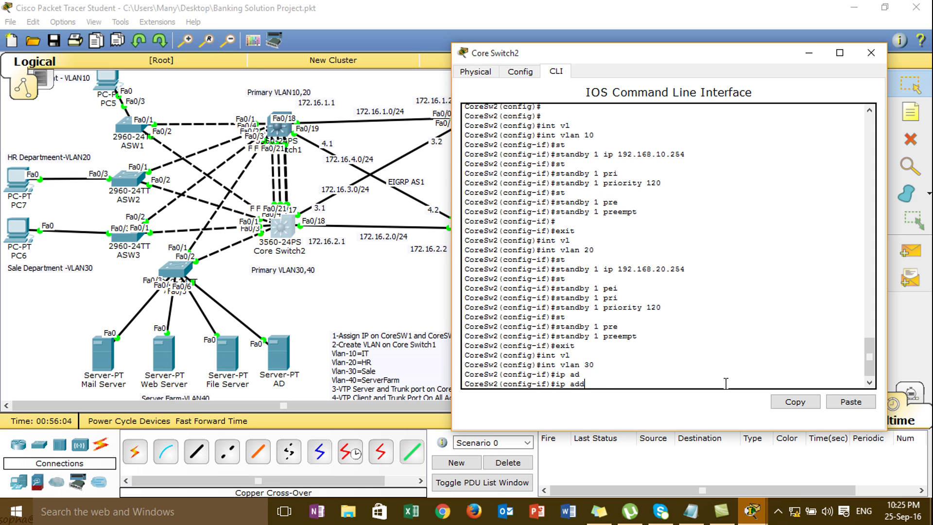
key(Tab)
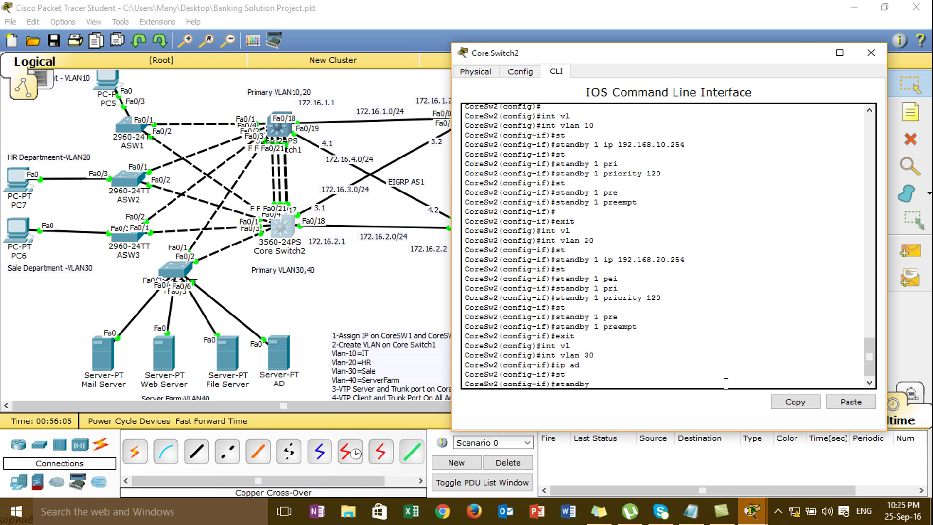
text(1 pri)
key(Tab)
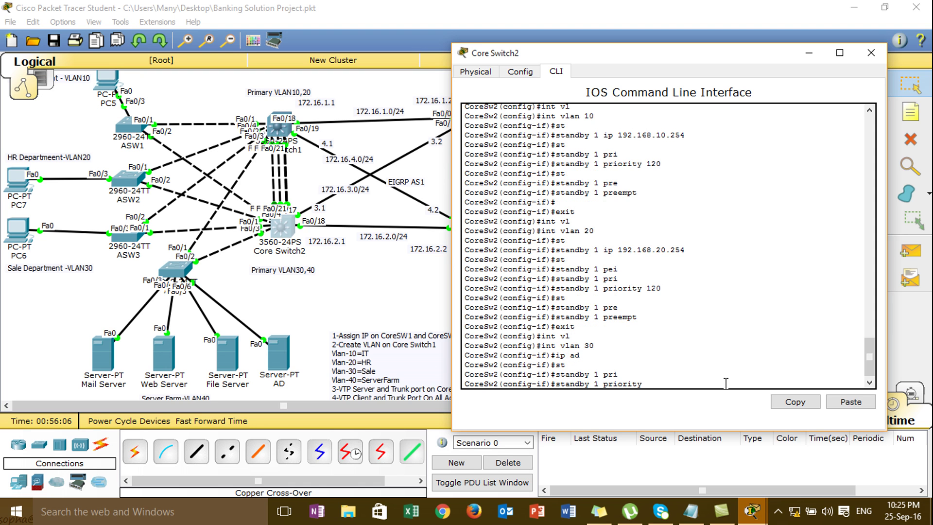
text(ori)
key(BackSpace)
key(BackSpace)
key(BackSpace)
key(BackSpace)
key(BackSpace)
key(BackSpace)
text(ip 192.158)
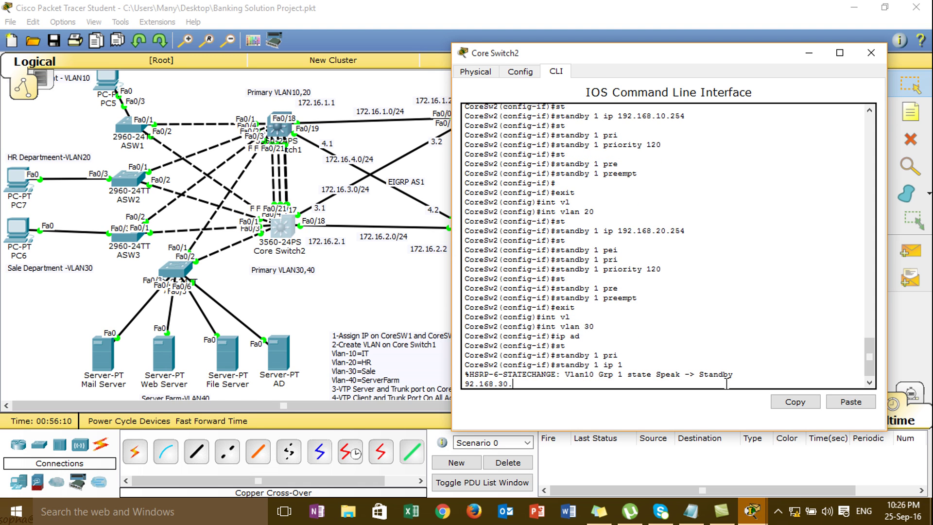
text(54)
key(Return)
- Set the HSRP group 1 priority to 150 on Core Switch2's VLAN 30 interface
text(st)
key(Tab)
text(1 p)
text(ri)
key(Tab)
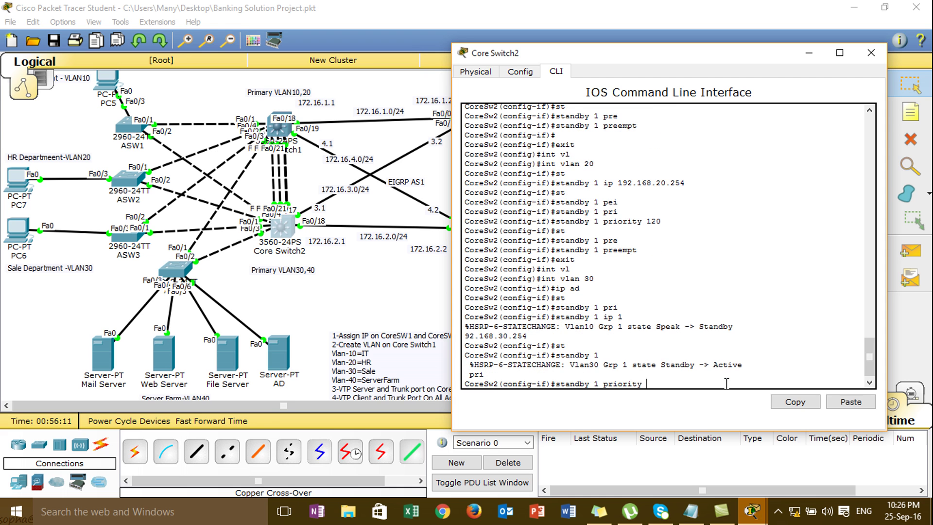
text(150)
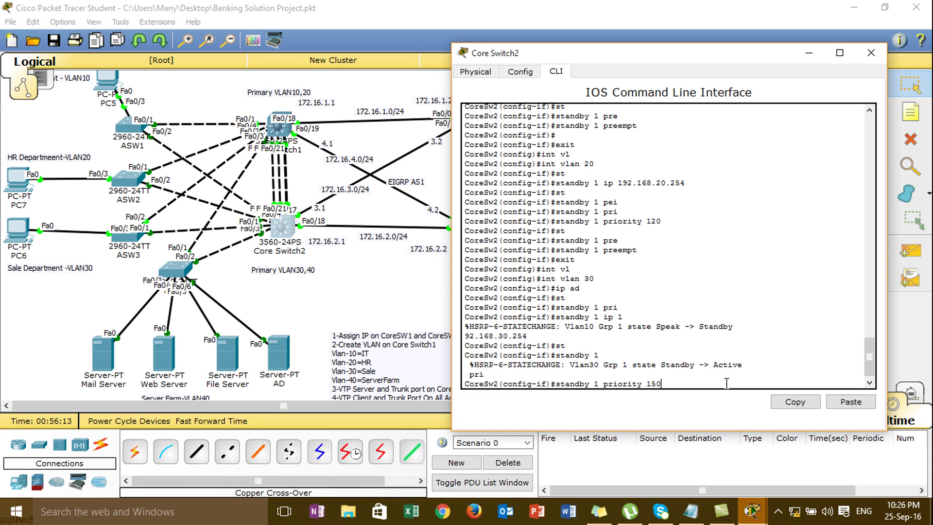
key(Return)
- Enable preemption for HSRP group 1 on Core Switch2's VLAN 30 interface and leave the interface configuration
text(st)
key(Tab)
text(1 pre)
key(Tab)
key(Return)
key(Return)
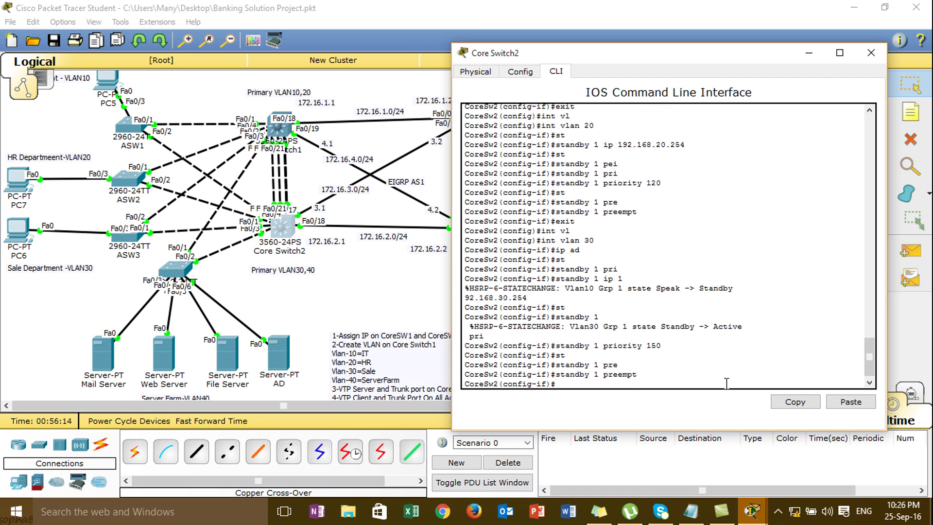
text(exit)
key(Return)
key(Return)
- Assign HSRP group 1 the virtual IP 192.168.40.254 on Core Switch2's VLAN 40 interface
text(tin)
key(BackSpace)
key(BackSpace)
key(BackSpace)
text(un)
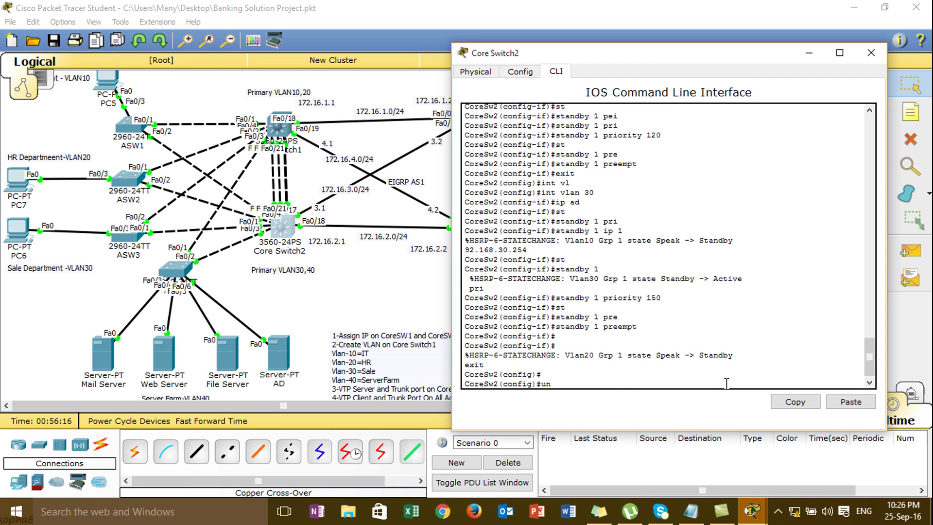
text(int vl)
key(Tab)
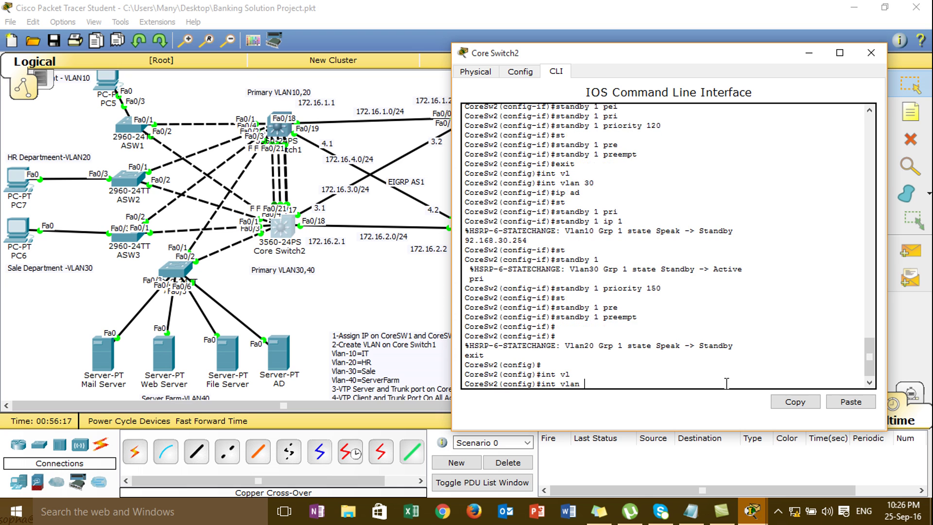
text(40)
key(Return)
text(st)
key(Tab)
text(1)
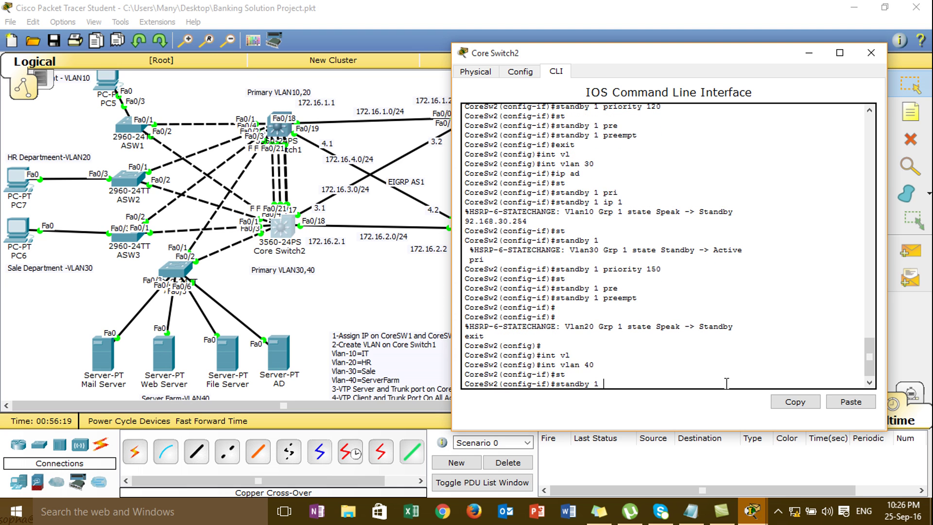
text( ip 192.168.40.254)
key(Return)
- Set the HSRP group 1 priority to 150 on Core Switch2's VLAN 40 interface
text(standby 1 pri)
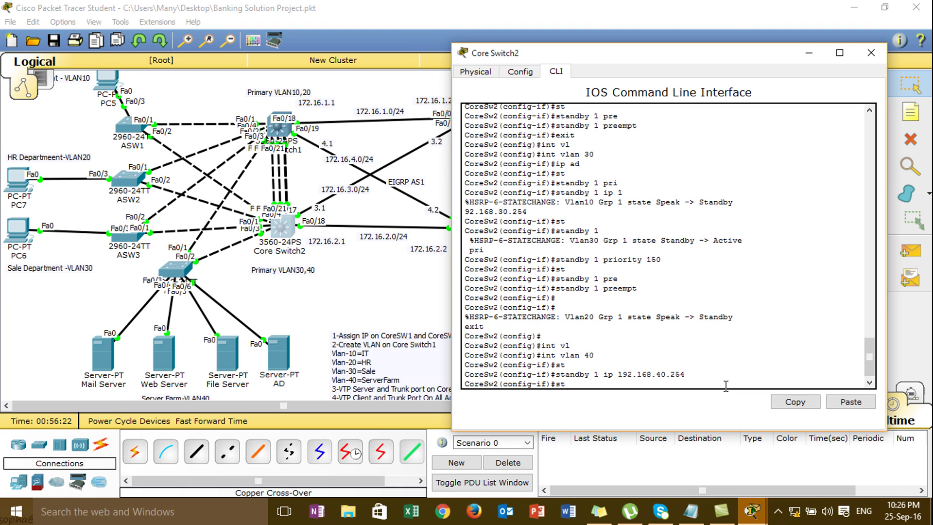
key(Tab)
text(1 pri)
key(Tab)
text(150)
key(Return)
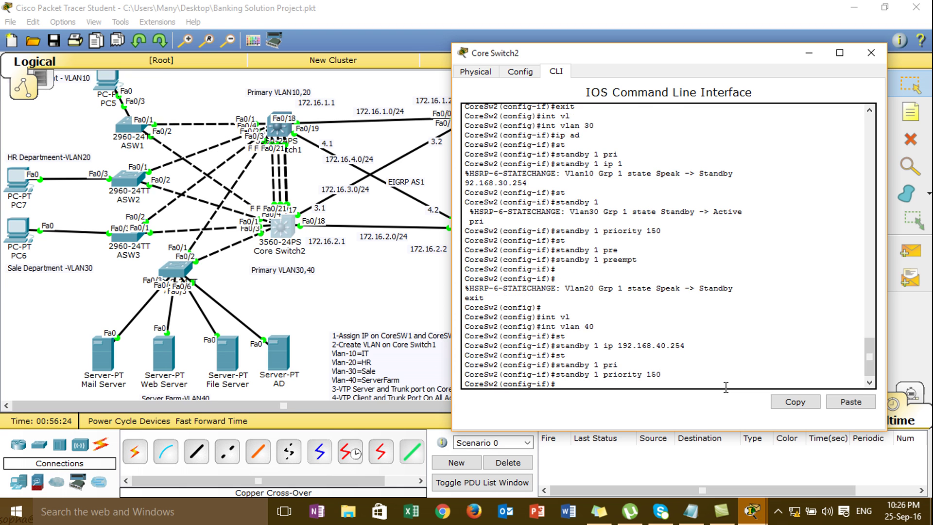
- Enable preemption for HSRP group 1 on Core Switch2's VLAN 40 interface and return to privileged EXEC mode
text(st)
key(Tab)
text(1 pri)
key(Tab)
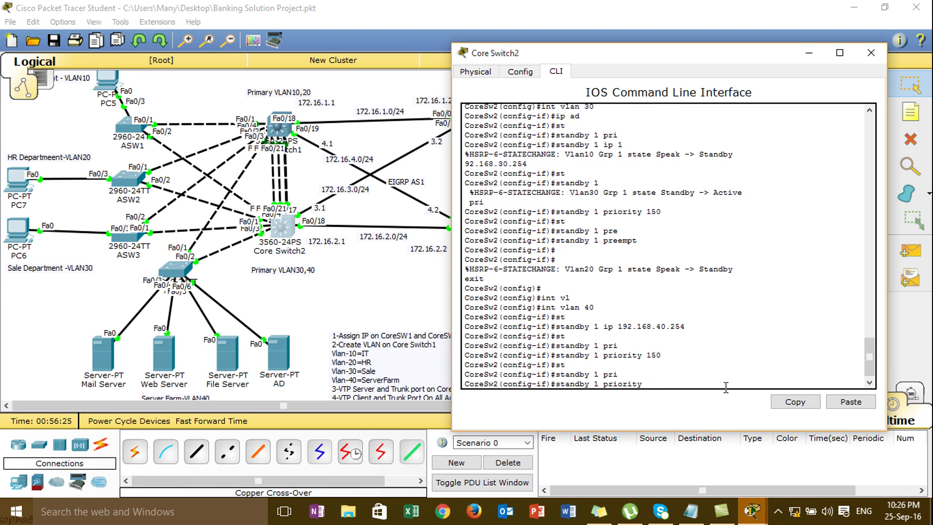
key(BackSpace)
key(BackSpace)
key(BackSpace)
key(BackSpace)
key(BackSpace)
key(BackSpace)
key(Tab)
key(BackSpace)
key(Tab)
key(Return)
key(Return)
text(end)
key(Return)
- Display Core Switch2's running configuration and page through it as far as the VLAN interface sections
text(sh)
key(Tab)
text(vl)
key(Tab)
text(a)
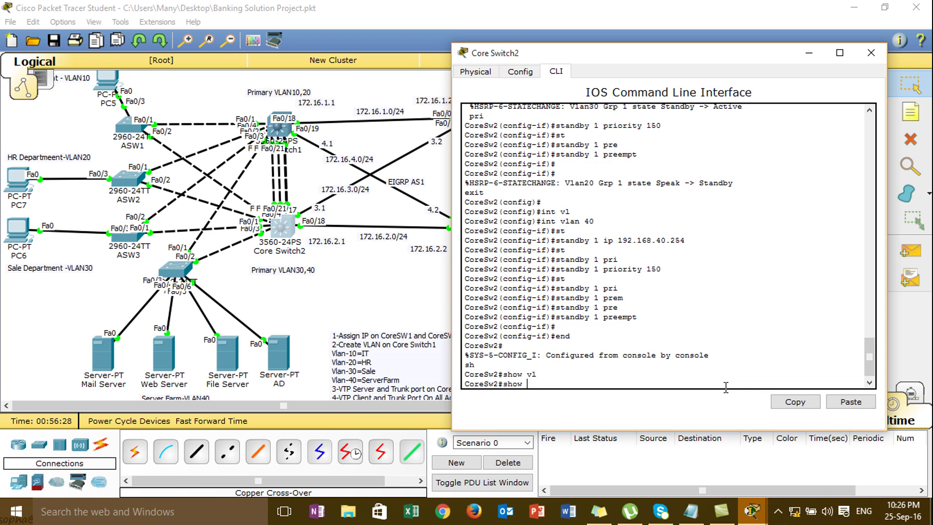
key(Return)
key(space)
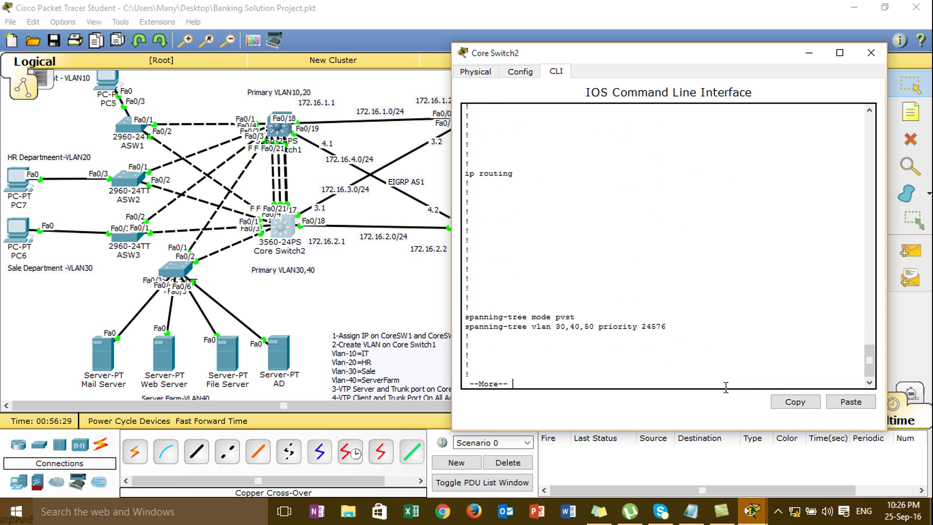
key(Return)
key(Return)
key(Return)
key(Return)
key(Return)
key(Return)
key(Return)
key(Return)
key(Return)
key(Return)
key(Return)
key(Return)
key(Return)
key(Return)
key(Return)
key(Return)
key(Return)
key(Return)
key(Return)
key(Return)
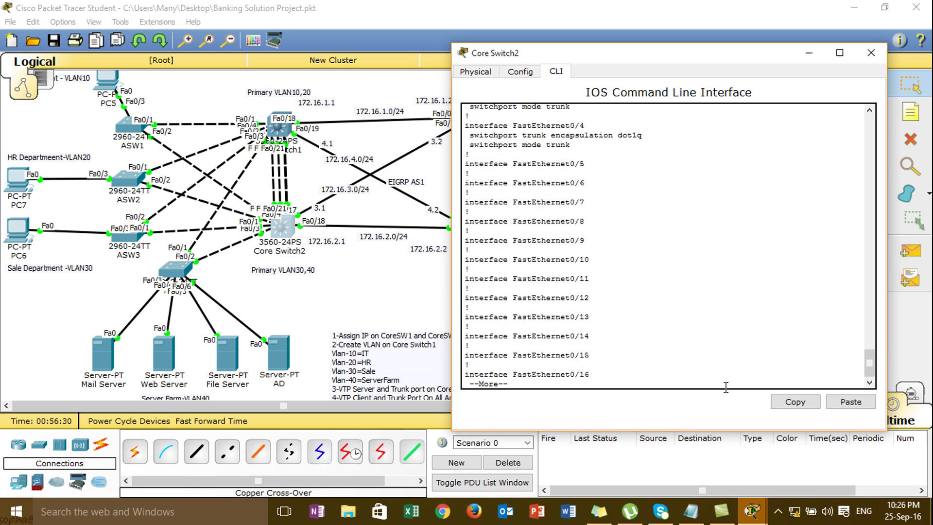
key(Return)
key(Return)
key(Return)
key(Return)
key(Return)
key(Return)
key(Return)
key(Return)
key(Return)
key(Return)
key(Return)
key(Return)
key(Return)
key(Return)
key(Return)
key(Return)
key(Return)
key(Return)
key(Return)
key(Return)
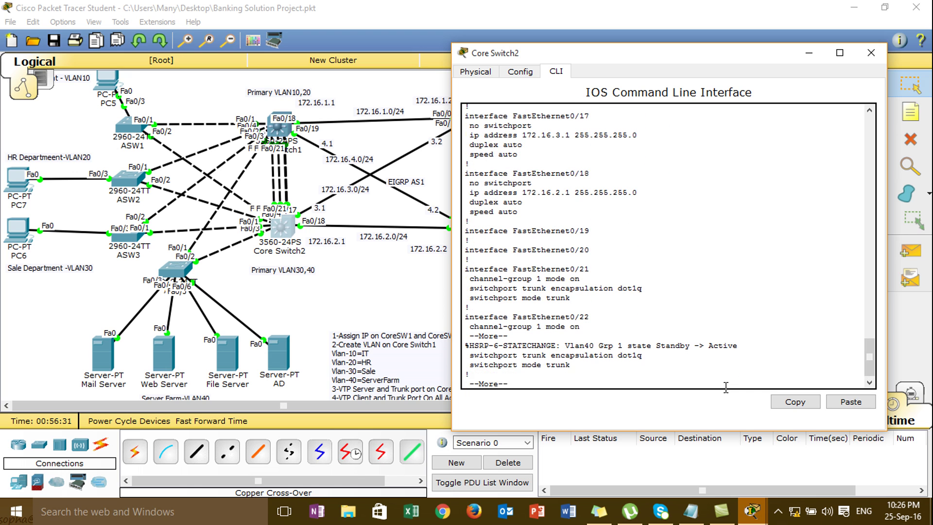
key(Return)
key(Return)
key(Return)
key(Return)
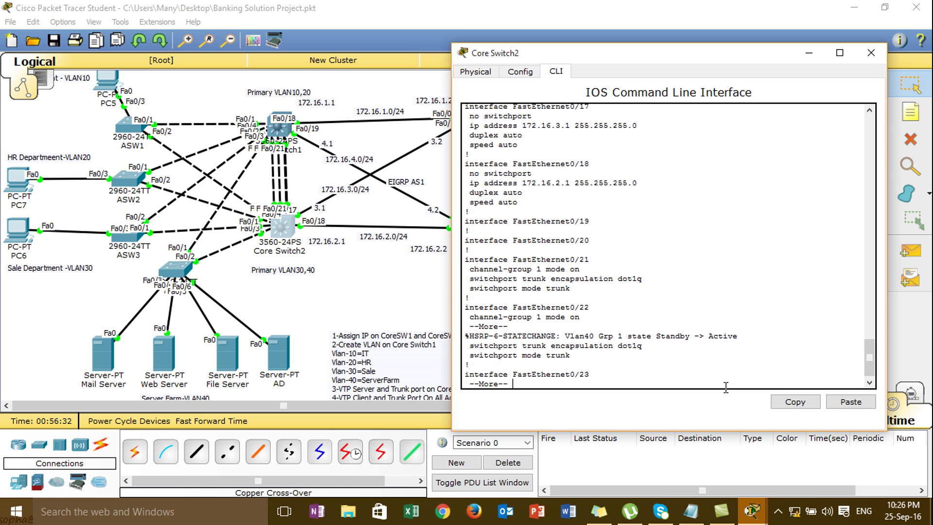
key(Return)
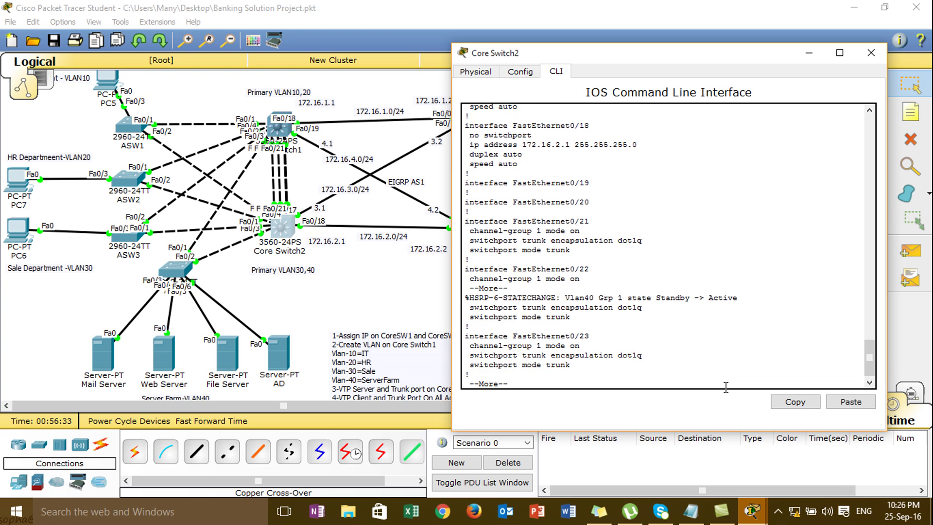
key(Return)
key(Return)
key(Return)
key(Return)
key(Return)
key(Return)
key(Return)
key(Return)
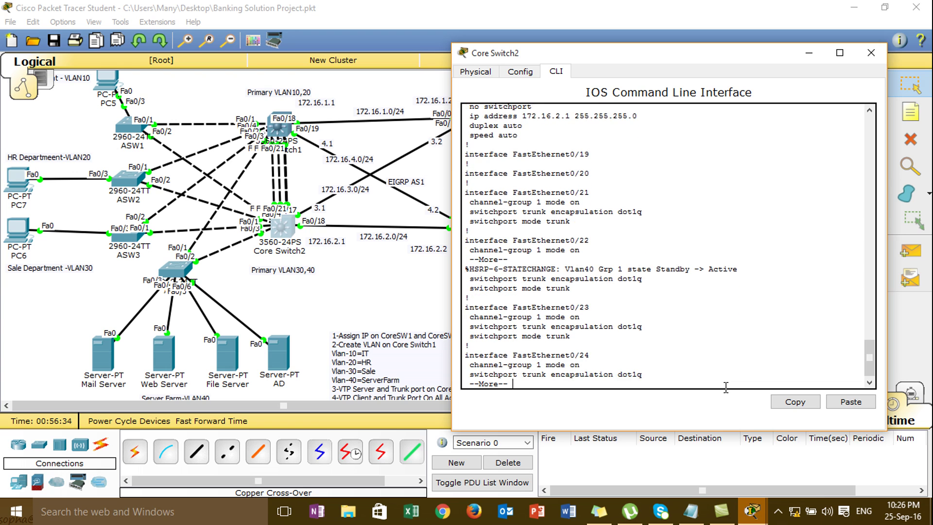
key(Return)
key(Return)
key(Return)
key(Return)
key(Return)
key(Return)
key(Return)
key(Return)
key(Return)
key(Return)
key(Return)
key(Return)
key(Return)
key(Return)
key(Return)
key(Return)
key(Return)
key(Return)
key(Return)
key(Return)
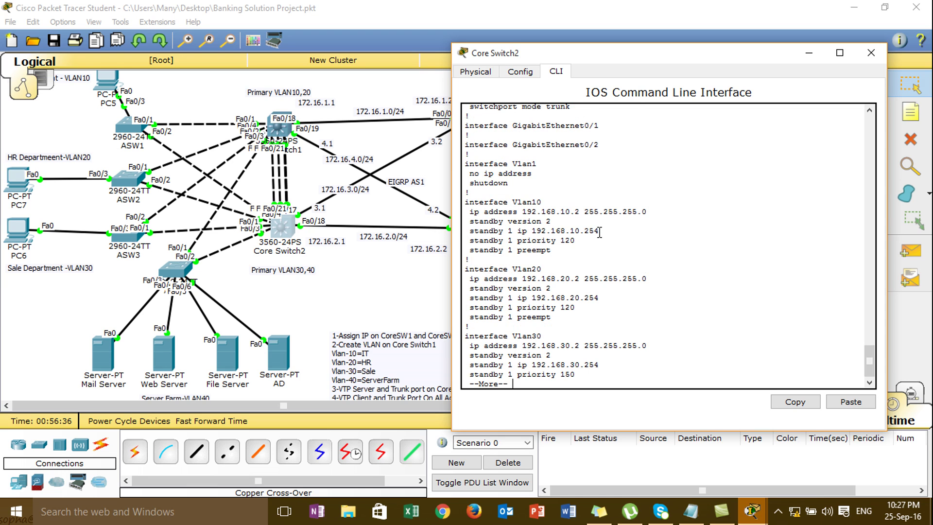
- Review the HSRP virtual IP, priority and preempt lines of VLANs 10 to 40, and page to the end of the configuration
drag(599, 230, 551, 222)
drag(599, 298, 576, 297)
click(605, 337)
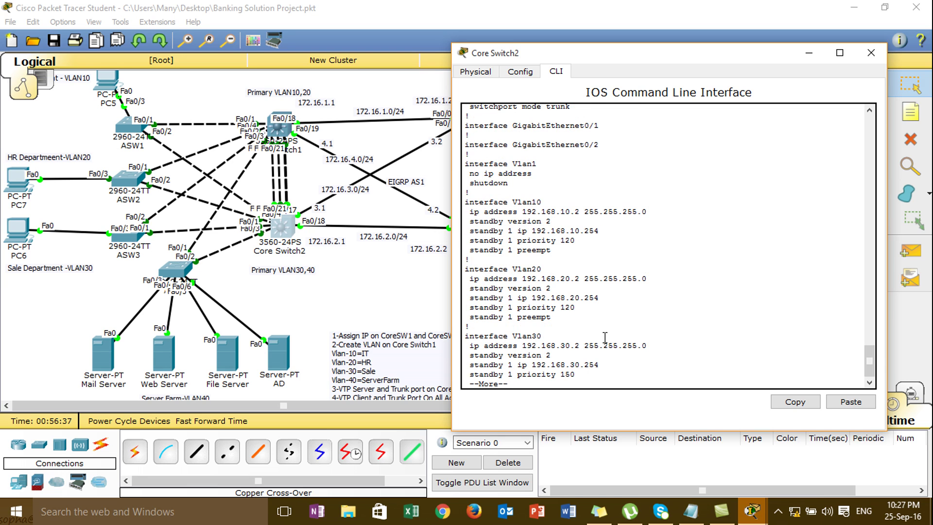
key(Return)
key(Return)
key(Return)
key(Return)
key(Return)
key(Return)
key(Return)
key(Return)
key(Return)
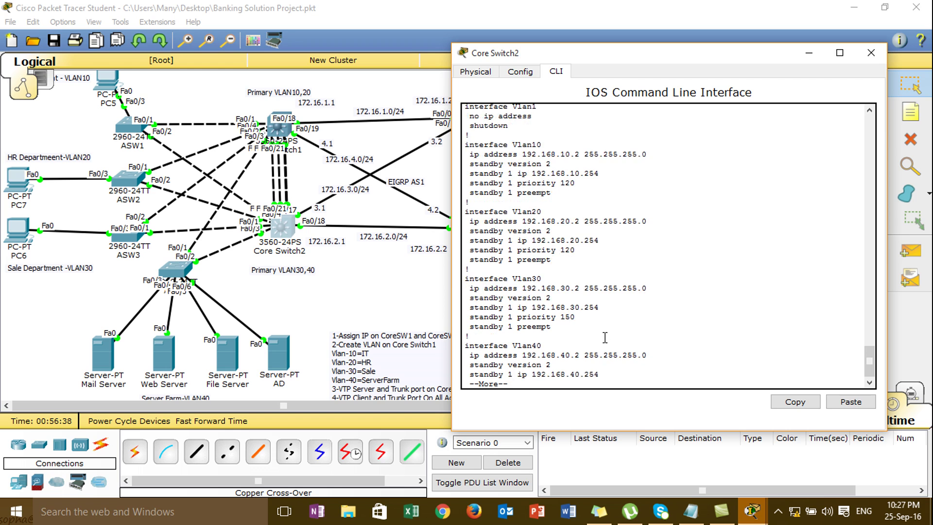
drag(602, 348, 569, 346)
drag(594, 300, 559, 302)
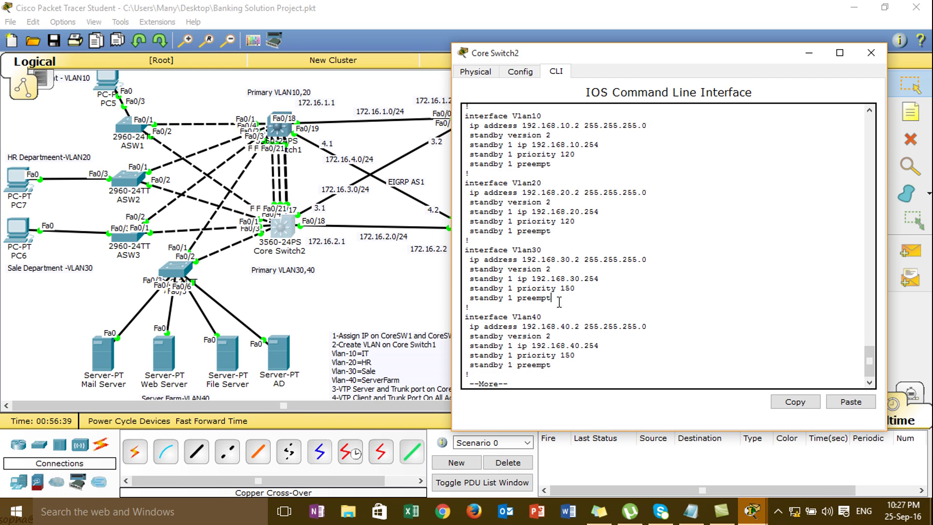
key(Return)
key(Return)
key(space)
- Show the brief HSRP standby summary on Core Switch2 with show standby brief
text(show s)
key(Tab)
key(Tab)
text(st)
key(Tab)
text(an)
key(Tab)
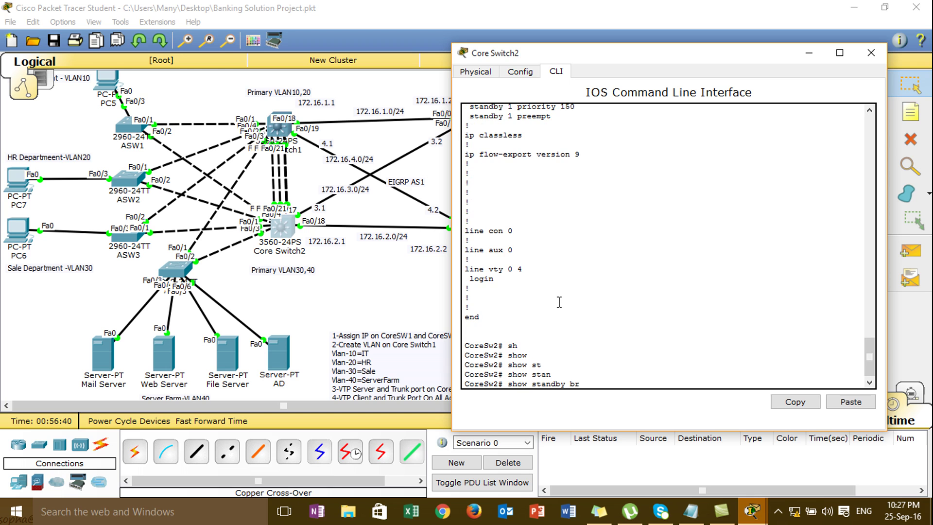
text(br)
key(Tab)
key(Return)
key(Return)
key(Return)
key(Return)
key(Return)
key(Return)
key(Return)
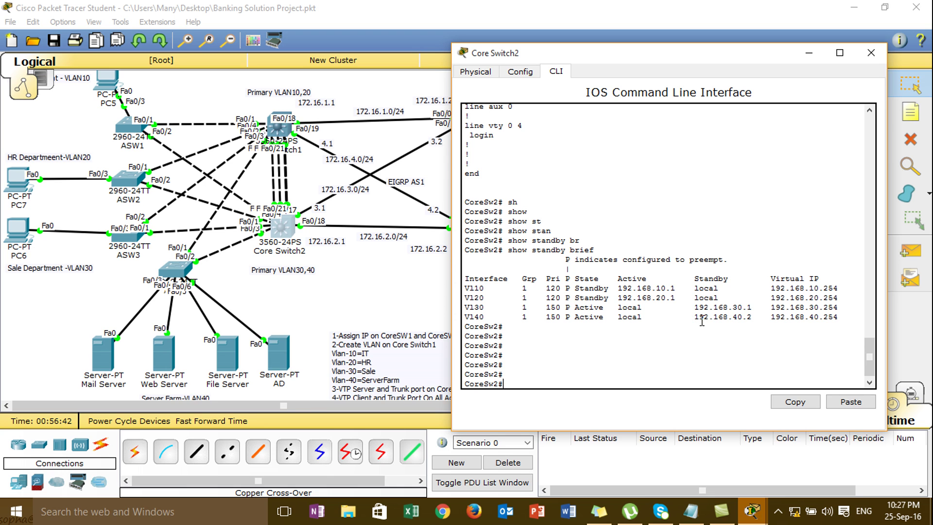
- Examine the state, active router and standby router entries for each VLAN in the HSRP summary, especially VLANs 30 and 40
drag(695, 307, 743, 304)
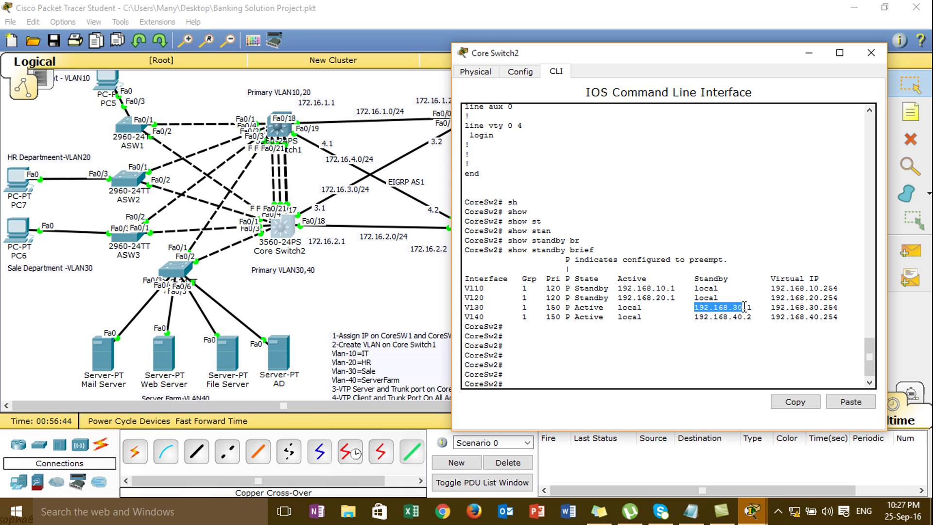
drag(577, 288, 608, 288)
triple_click(593, 292)
double_click(608, 307)
click(577, 321)
drag(841, 317, 603, 316)
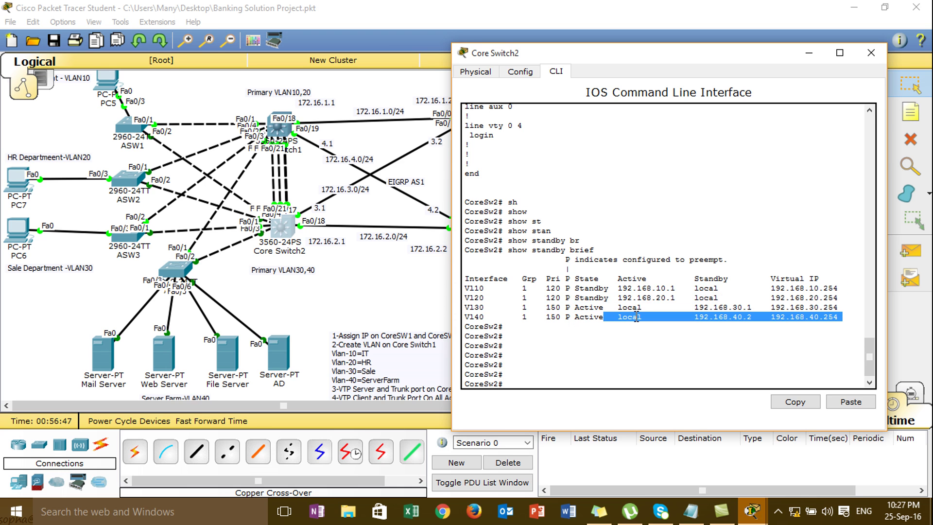
click(713, 310)
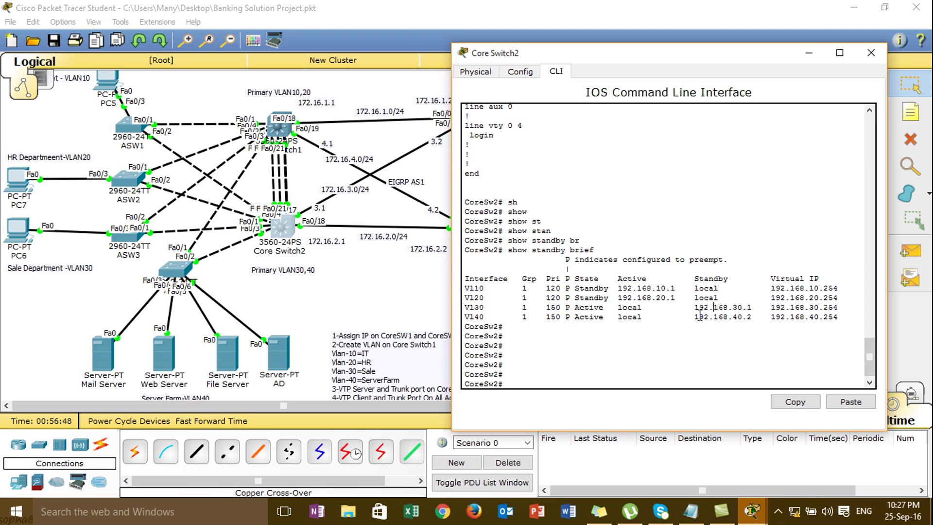
drag(690, 307, 754, 309)
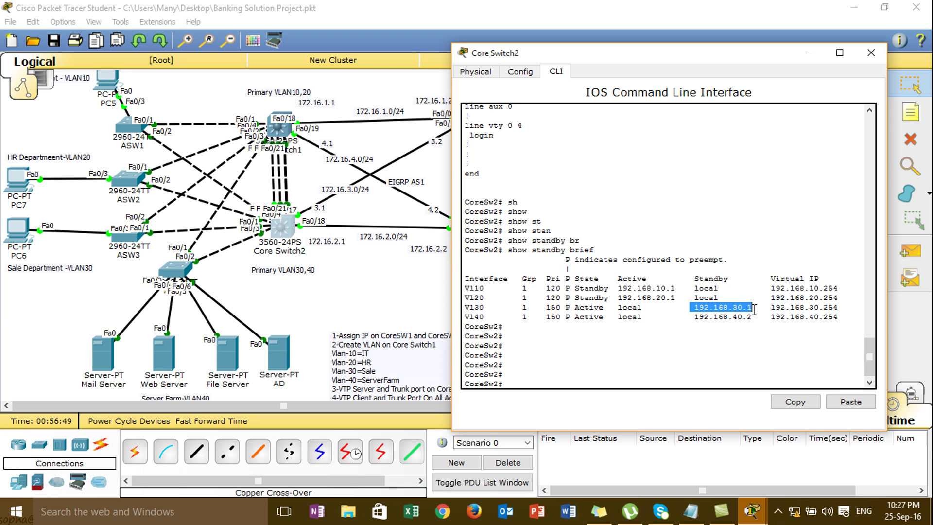
click(698, 317)
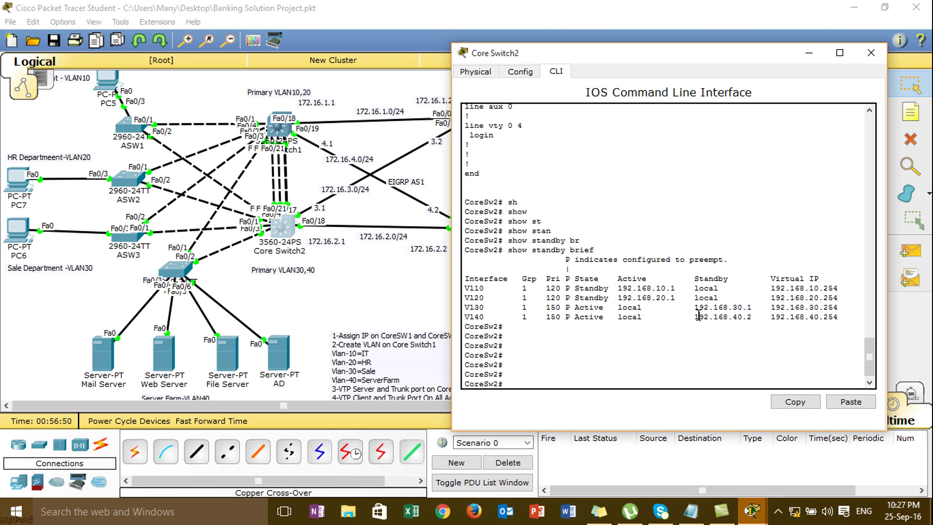
- Display Core Switch2's running configuration again and page to the VLAN interfaces to recheck their IP addresses and HSRP settings
key(Return)
key(Return)
text(sh)
key(Tab)
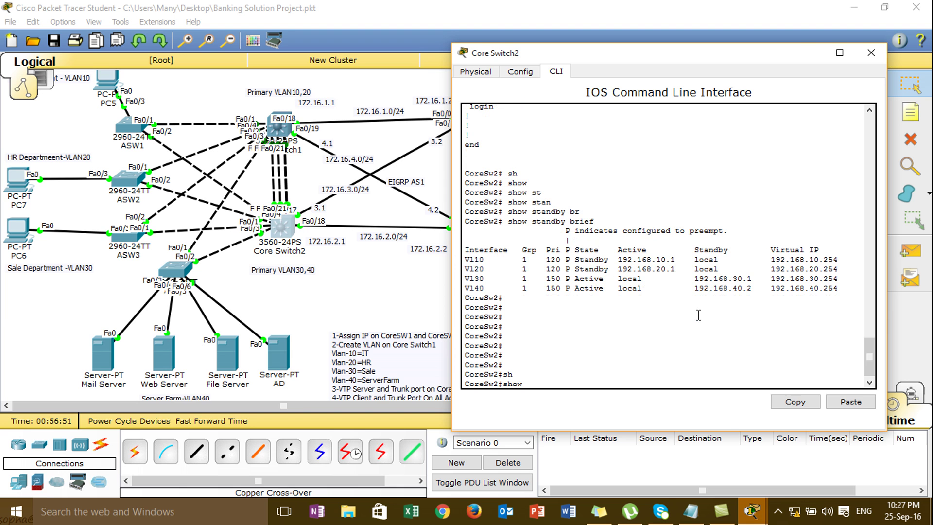
text(run)
key(Tab)
key(Return)
key(space)
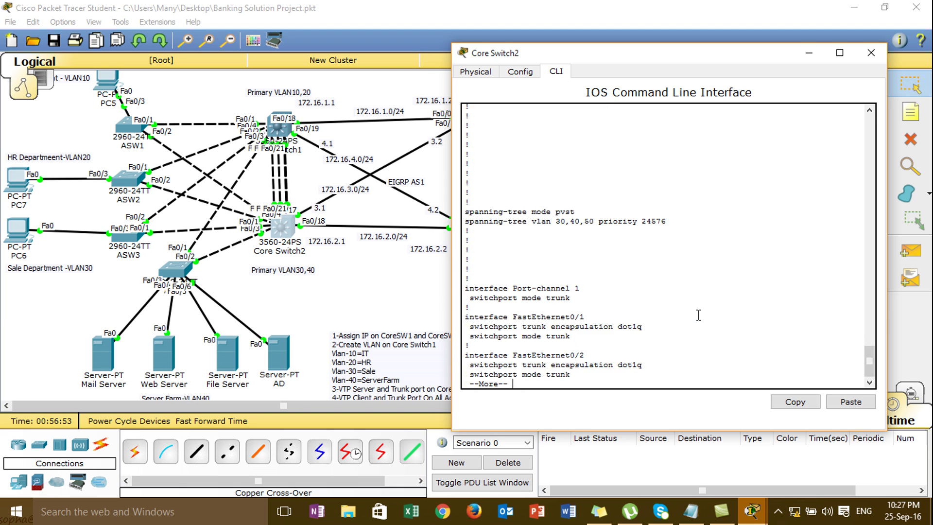
key(space)
key(space)
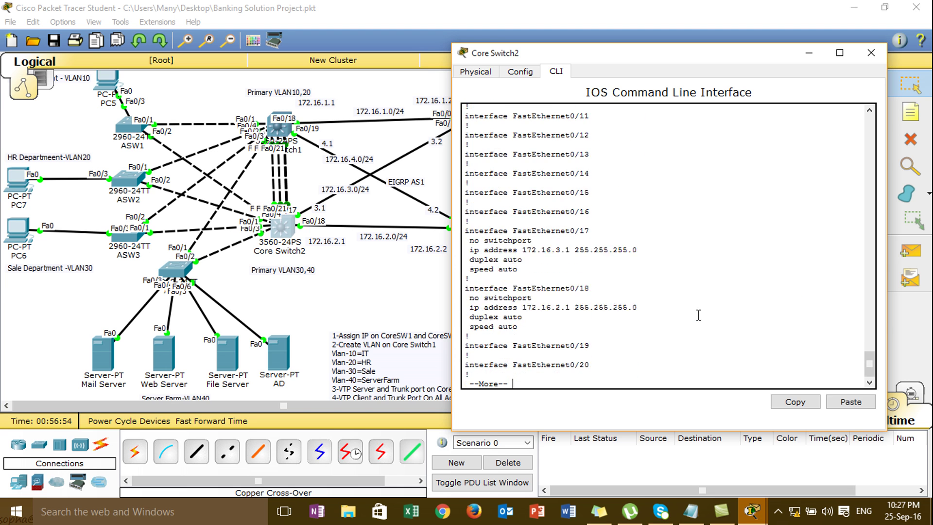
key(space)
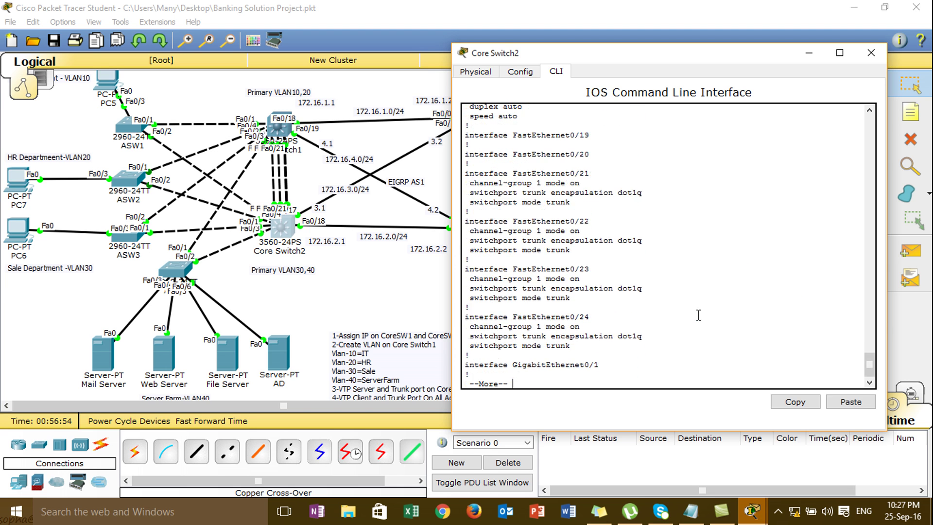
key(Return)
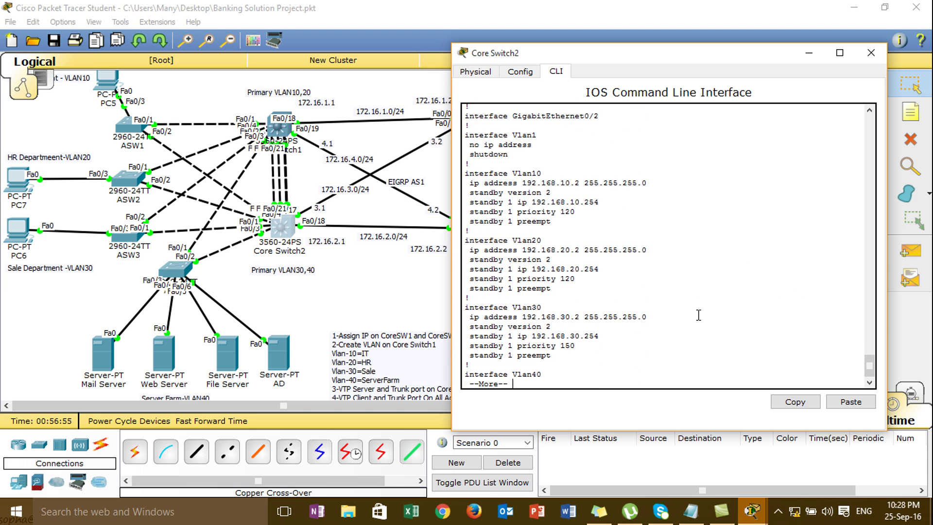